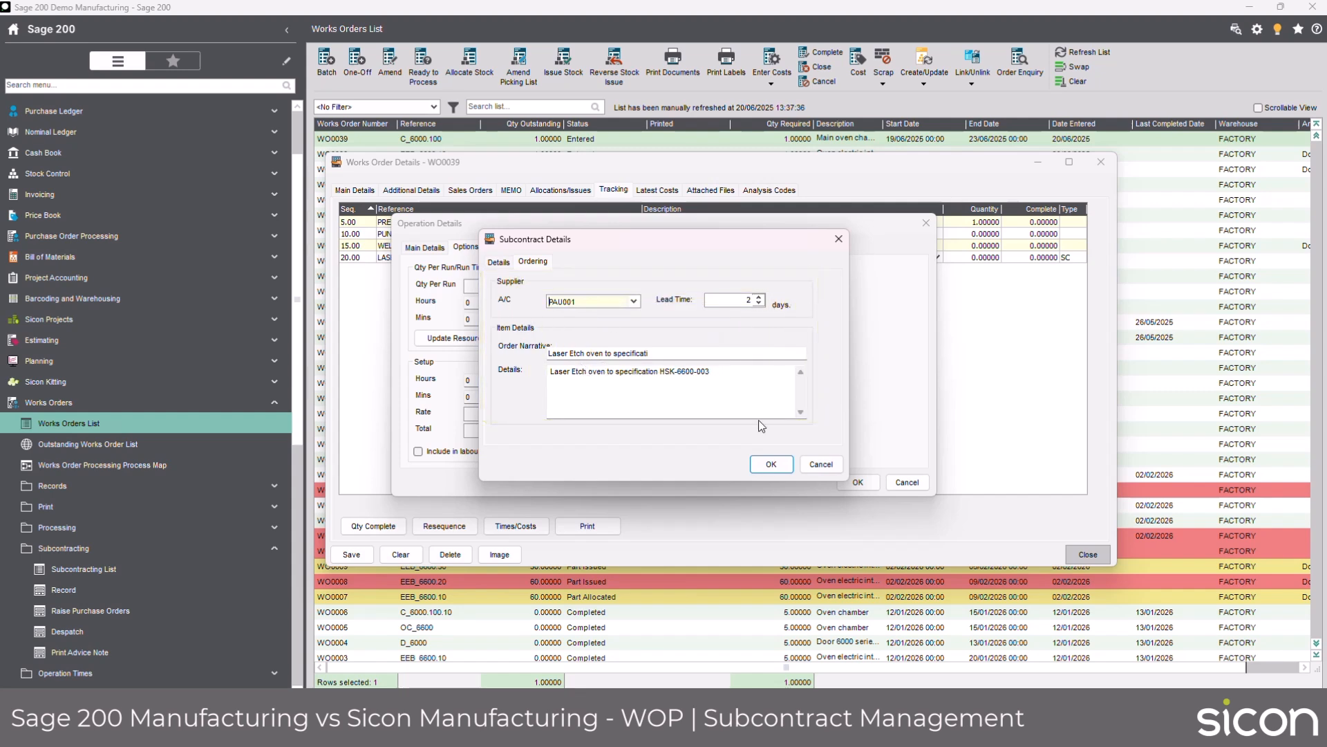
# - Accept the subcontract ordering details, cancel out of the operation details and close the works order
pyautogui.click(771, 464)
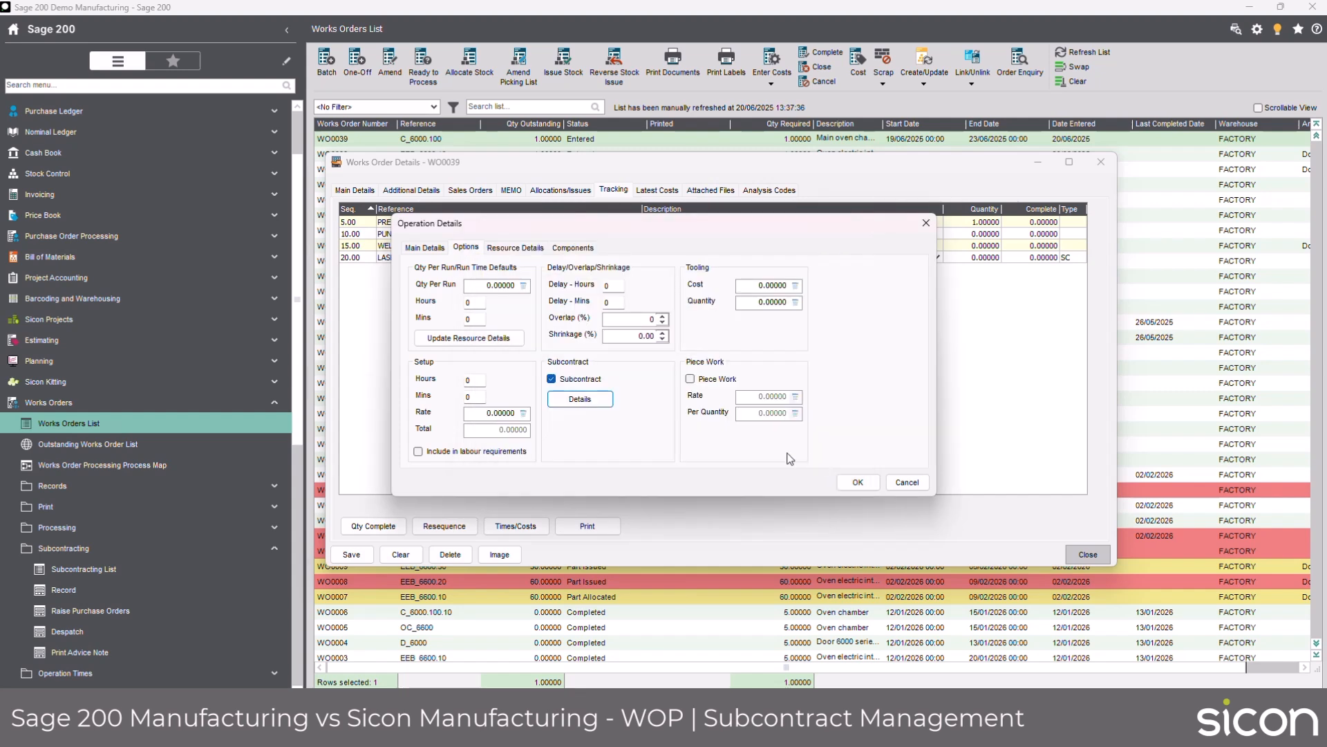
pyautogui.click(903, 481)
pyautogui.click(1097, 551)
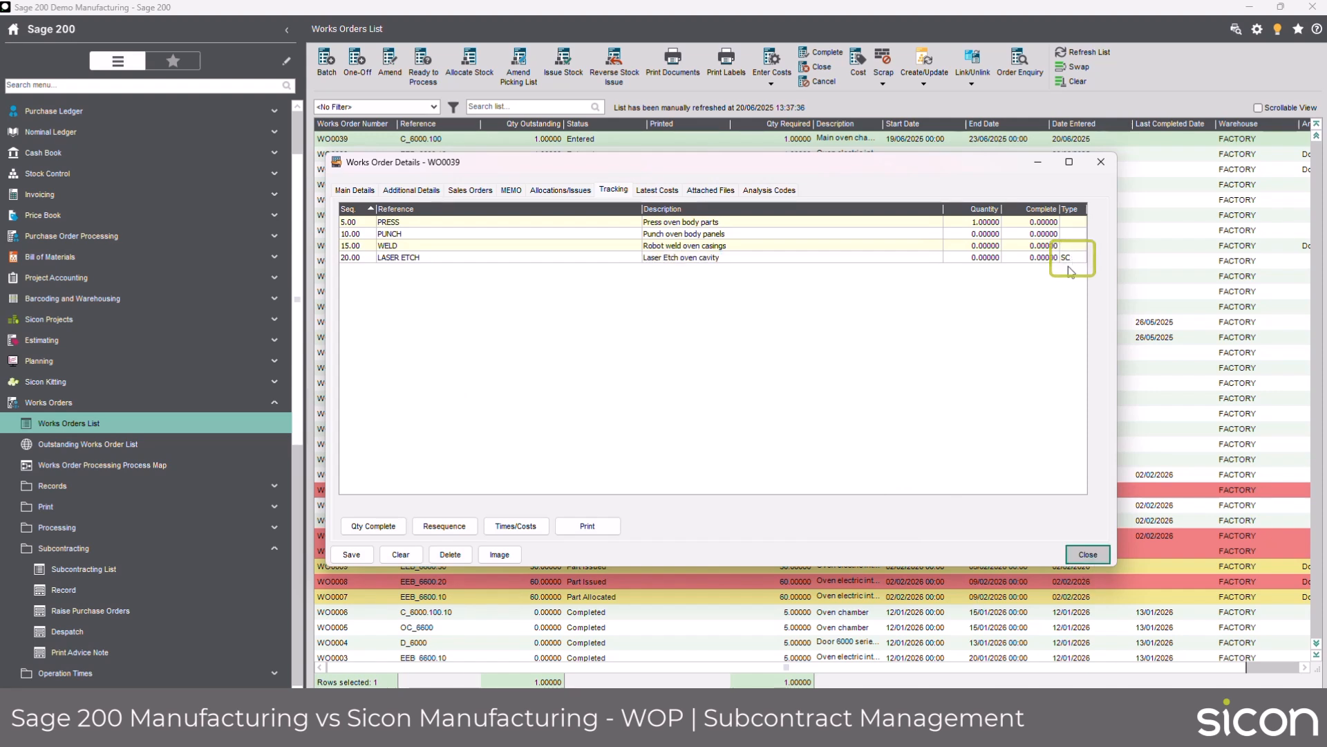
pyautogui.click(1087, 555)
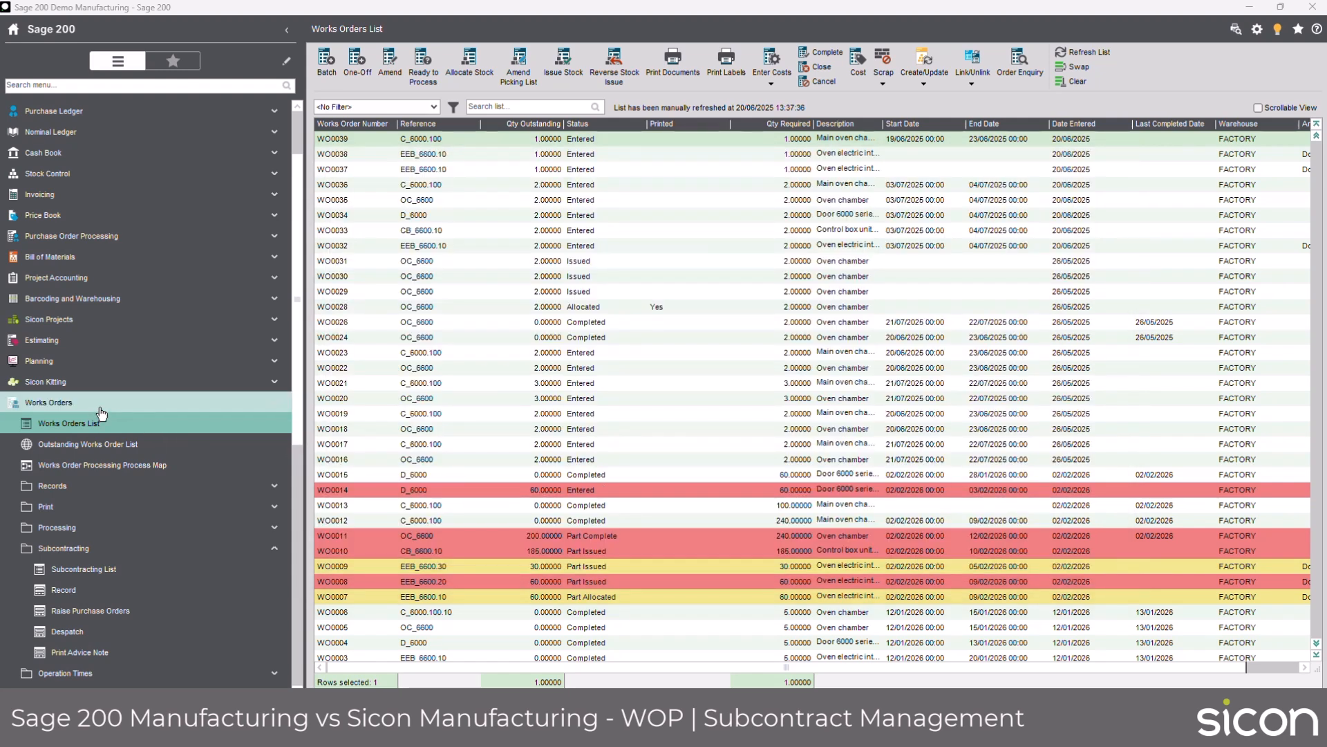
# - Open the last works order in the Subcontracting List, review its despatches and purchase orders, and close it
pyautogui.scroll(-1, 101, 415)
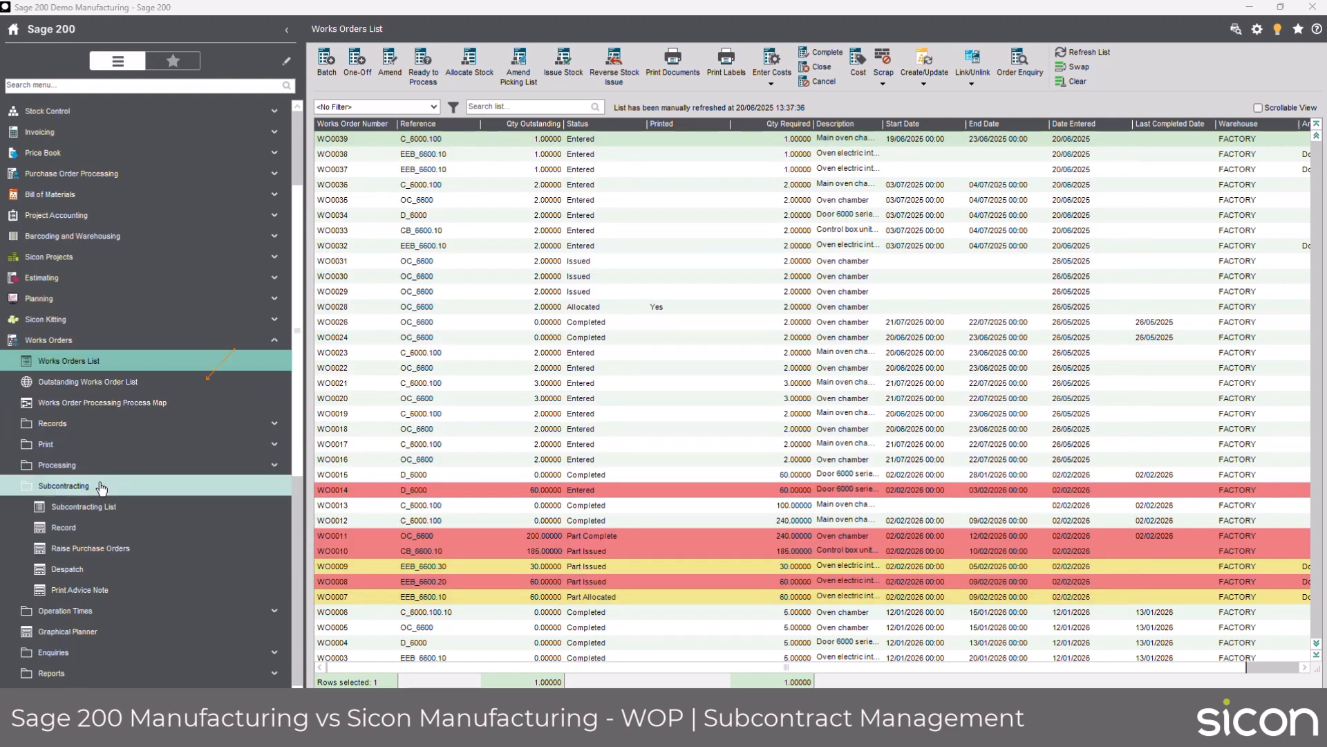
pyautogui.click(108, 506)
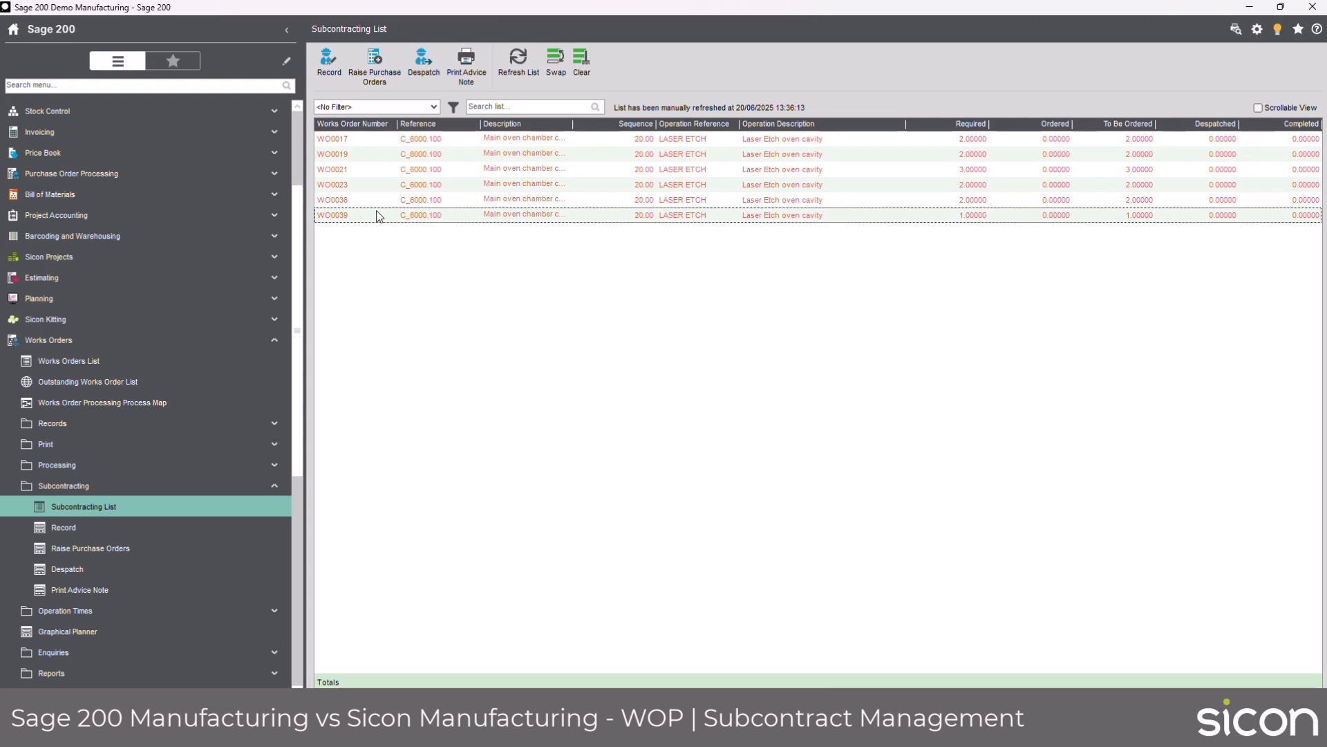
pyautogui.click(473, 219)
pyautogui.doubleClick(473, 218)
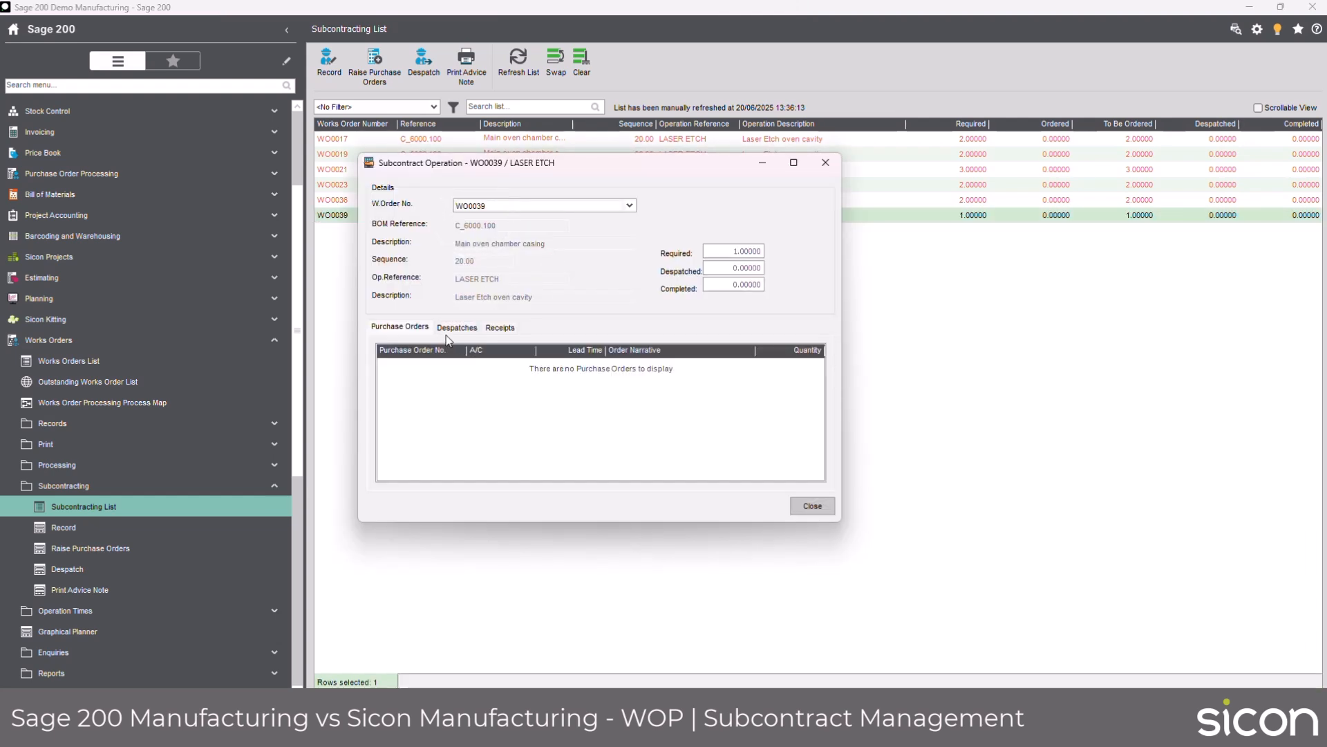
pyautogui.click(457, 328)
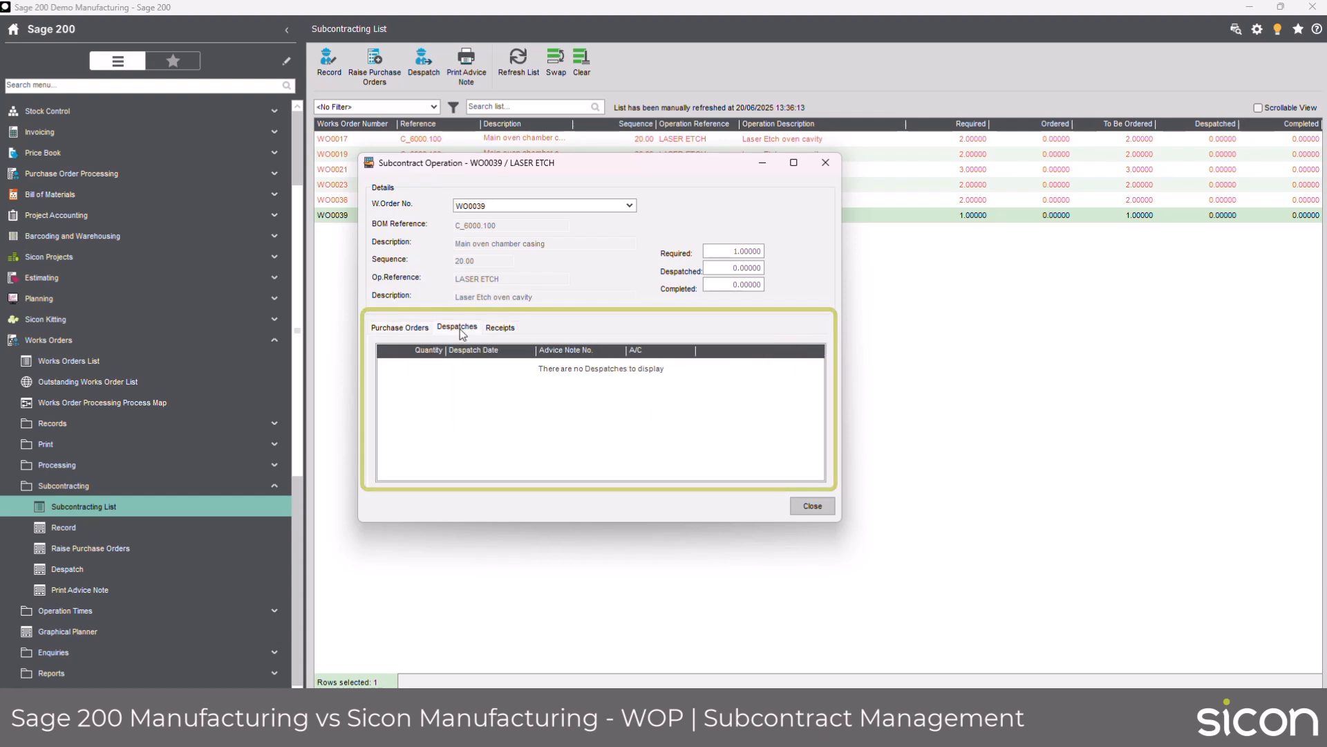
pyautogui.click(409, 329)
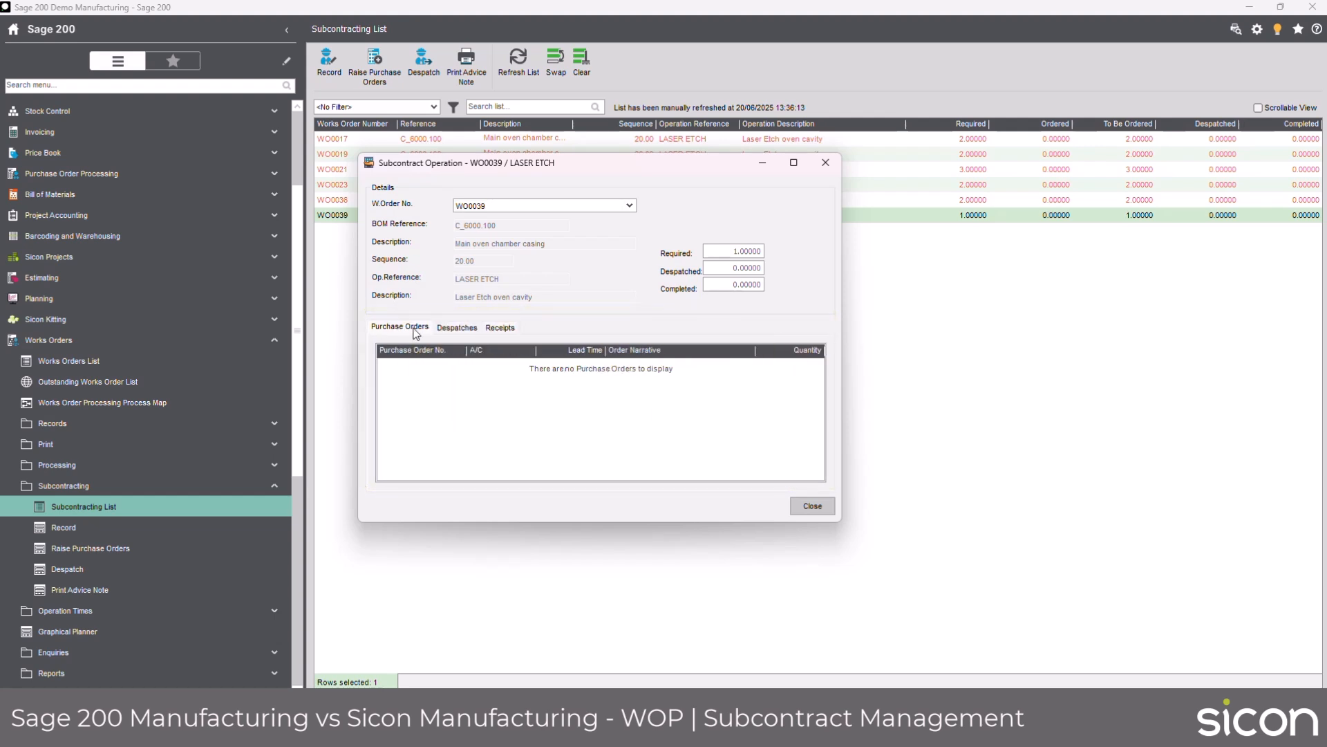
pyautogui.click(805, 508)
# - Raise a purchase order for quantity 1 of the selected works order's LASER ETCH operation
pyautogui.click(374, 66)
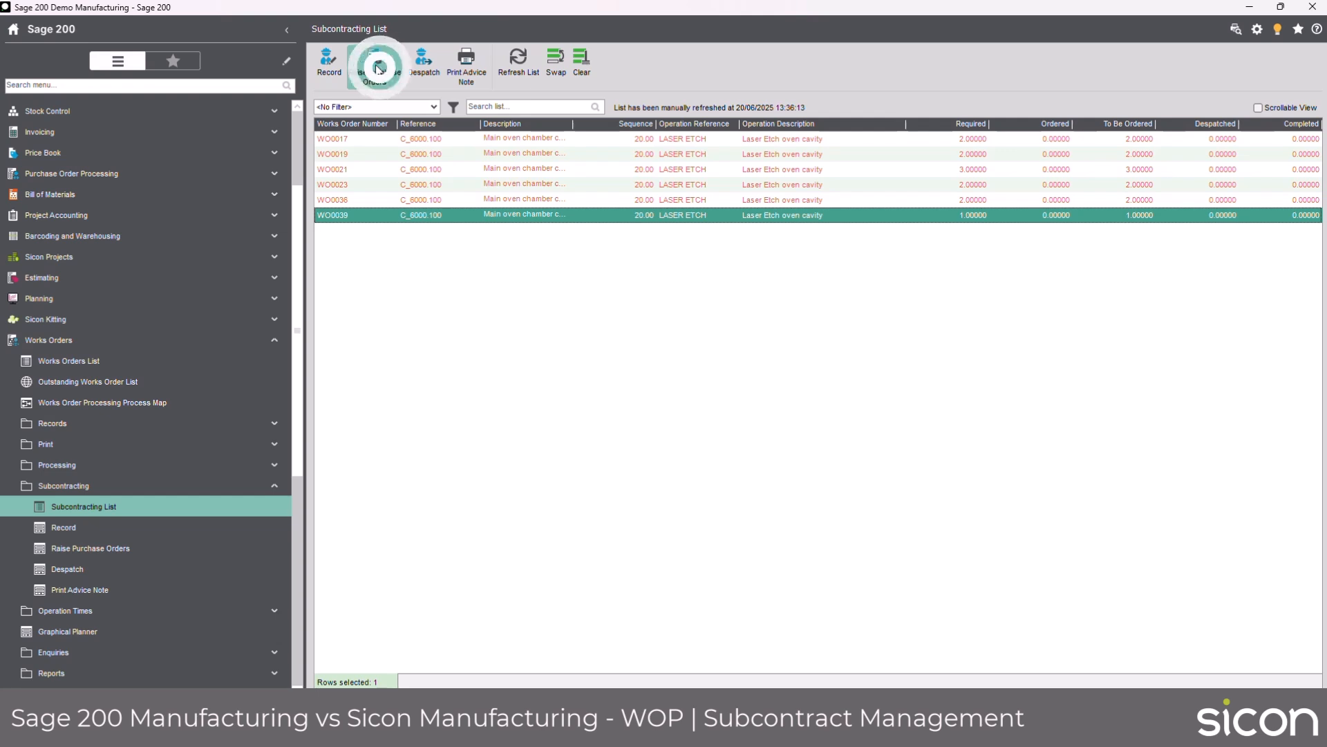
pyautogui.click(191, 435)
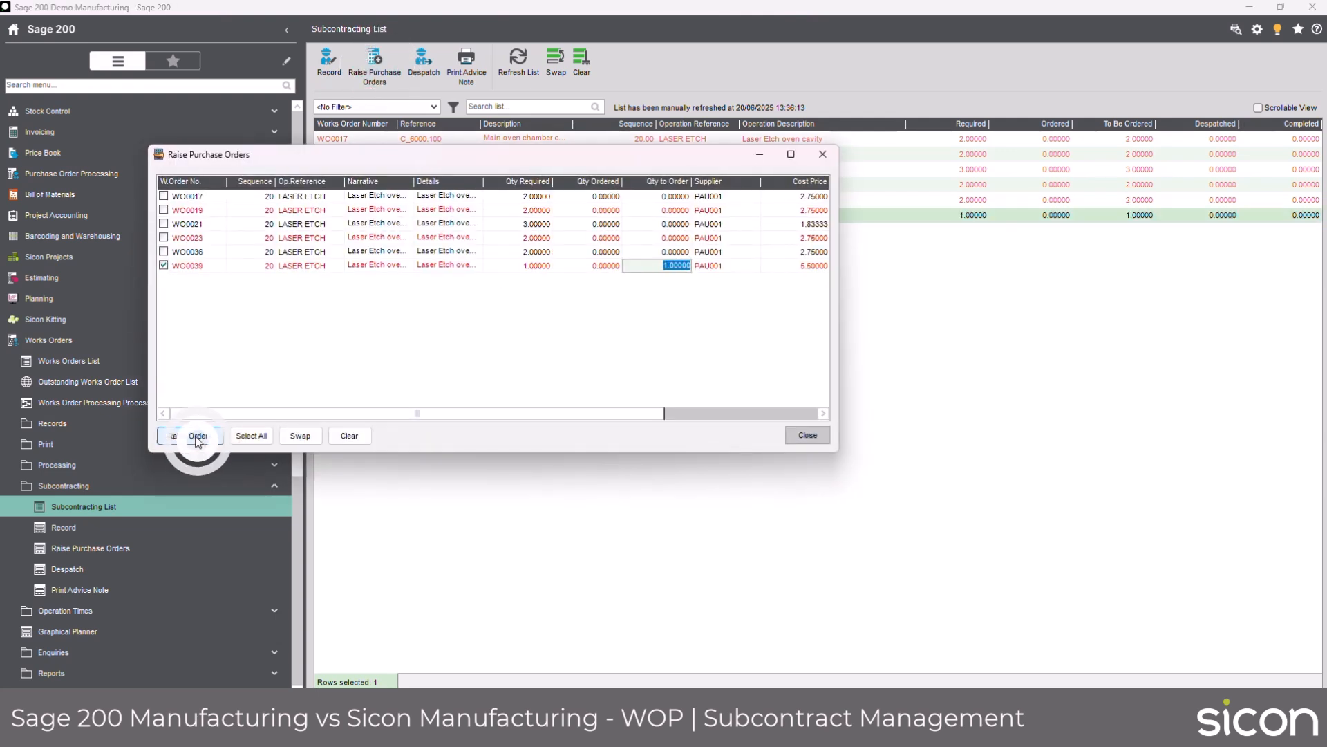
pyautogui.click(650, 417)
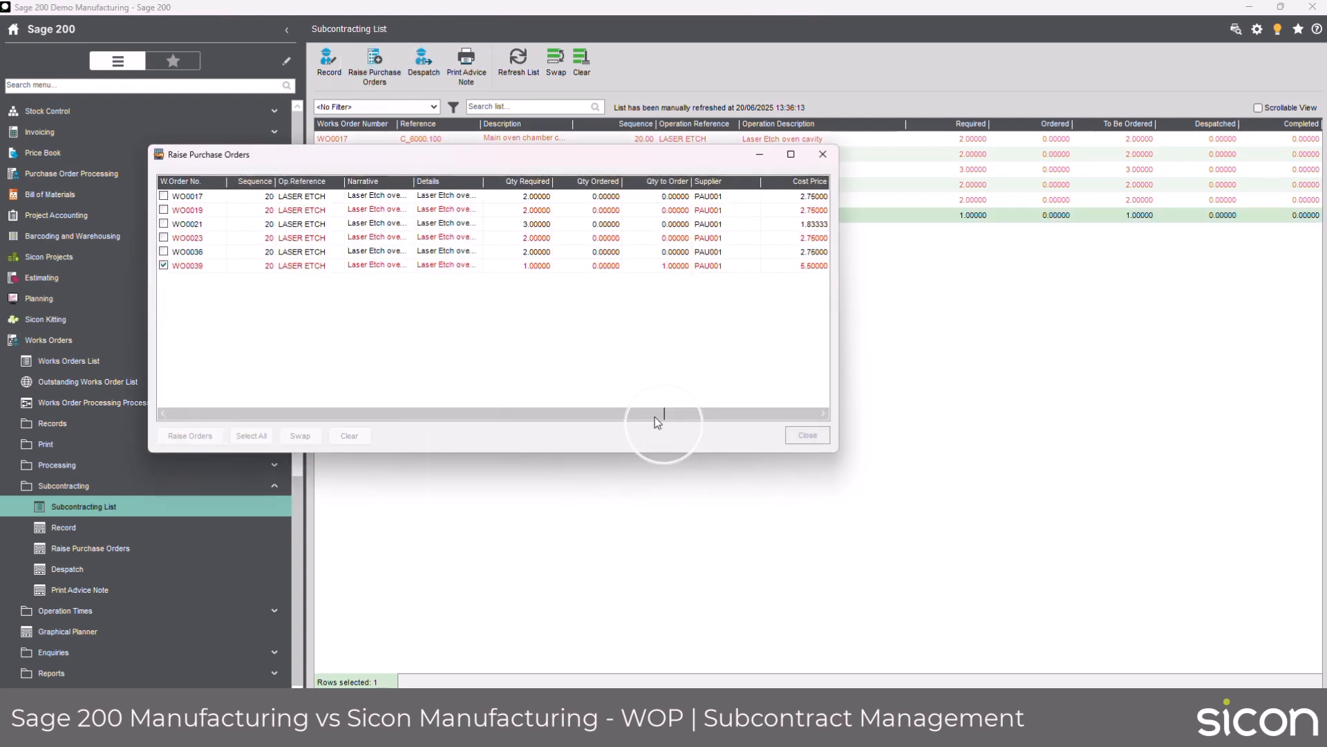
# - Despatch quantity 1 of the LASER ETCH operation dated 20/06/2025 and preview its advice note
pyautogui.click(423, 62)
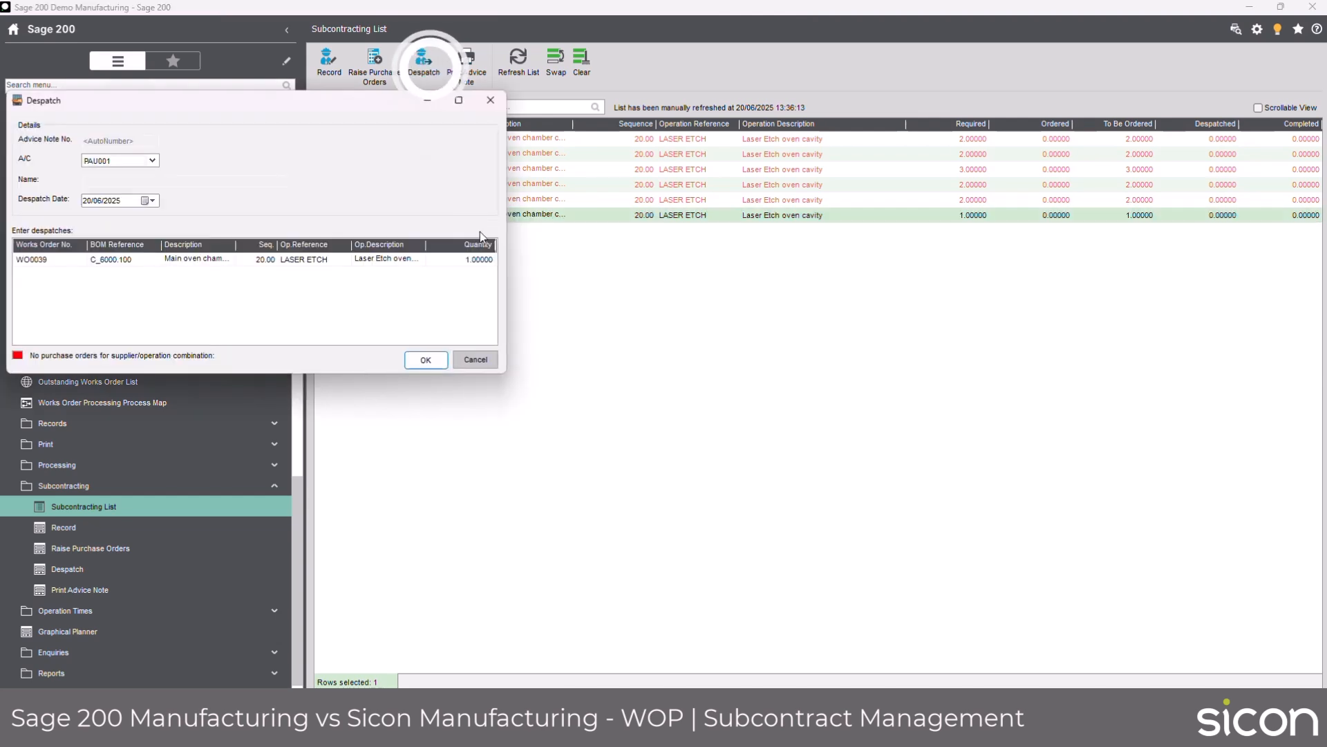
pyautogui.click(426, 359)
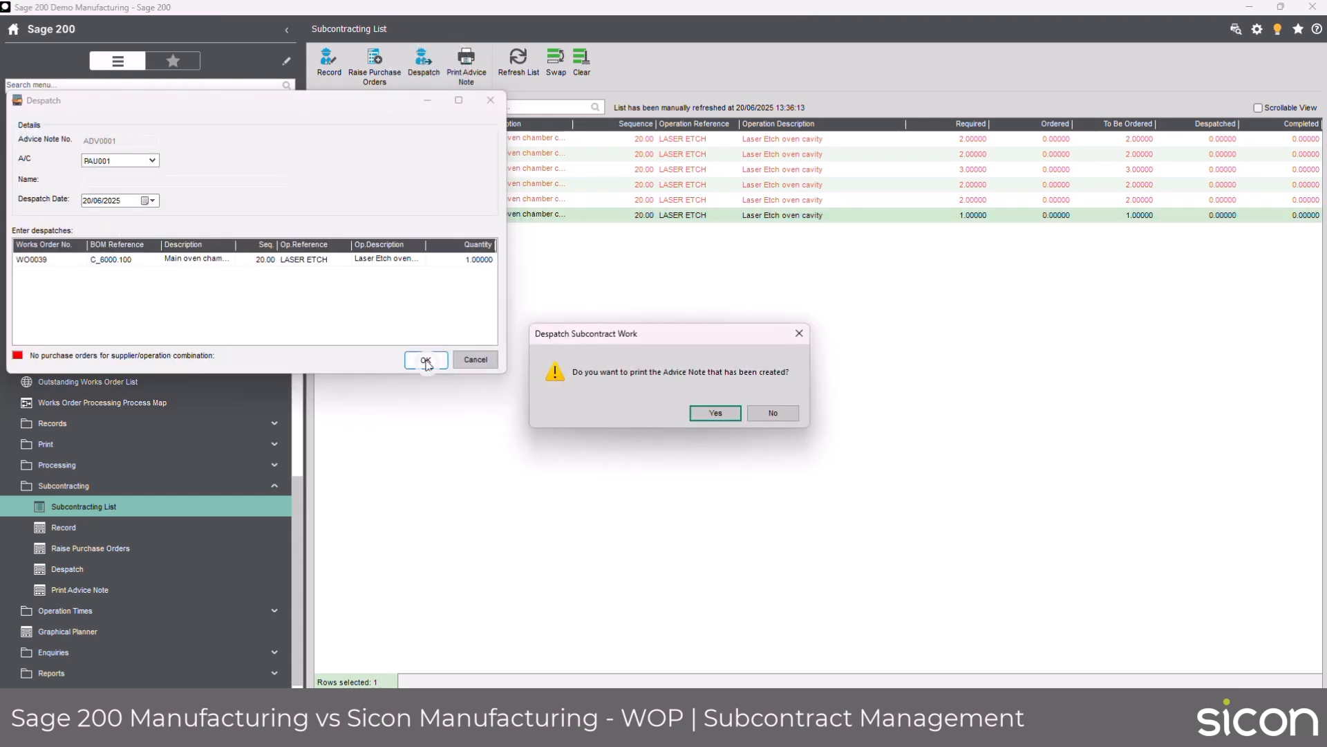
pyautogui.click(715, 413)
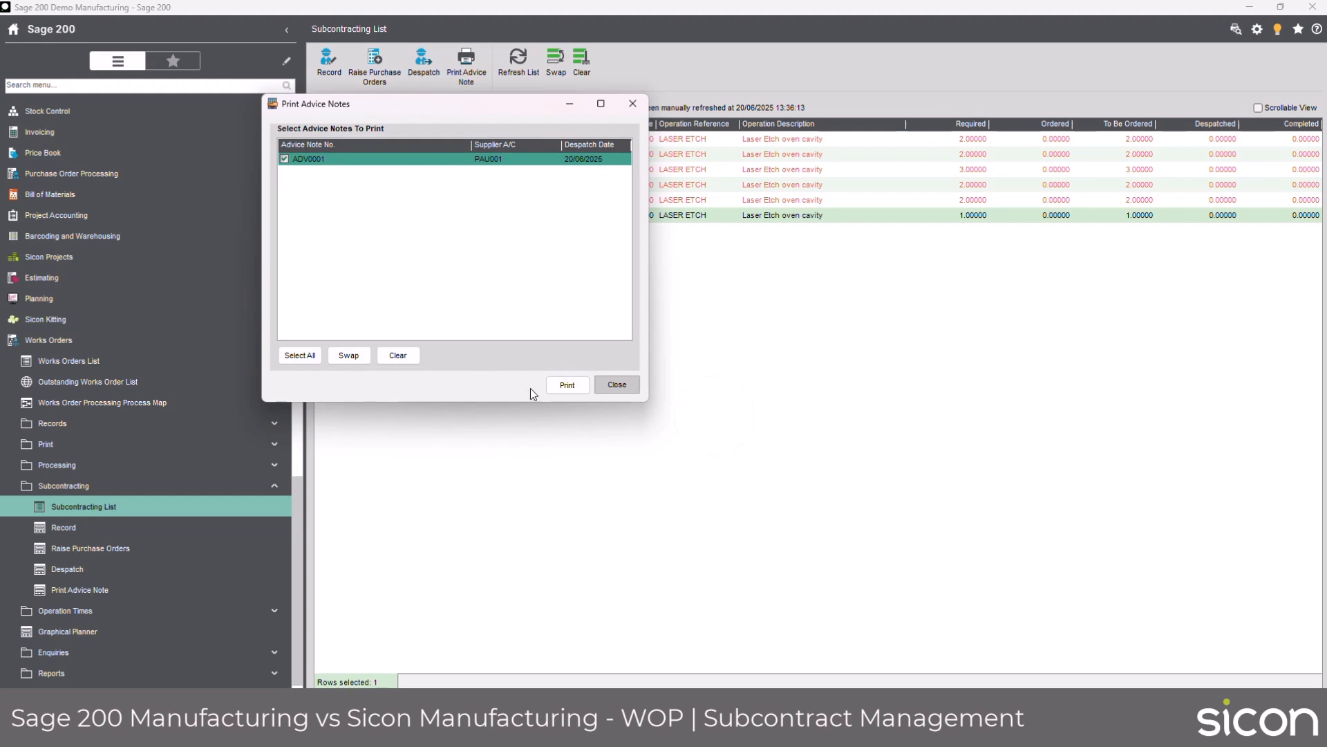
pyautogui.click(567, 389)
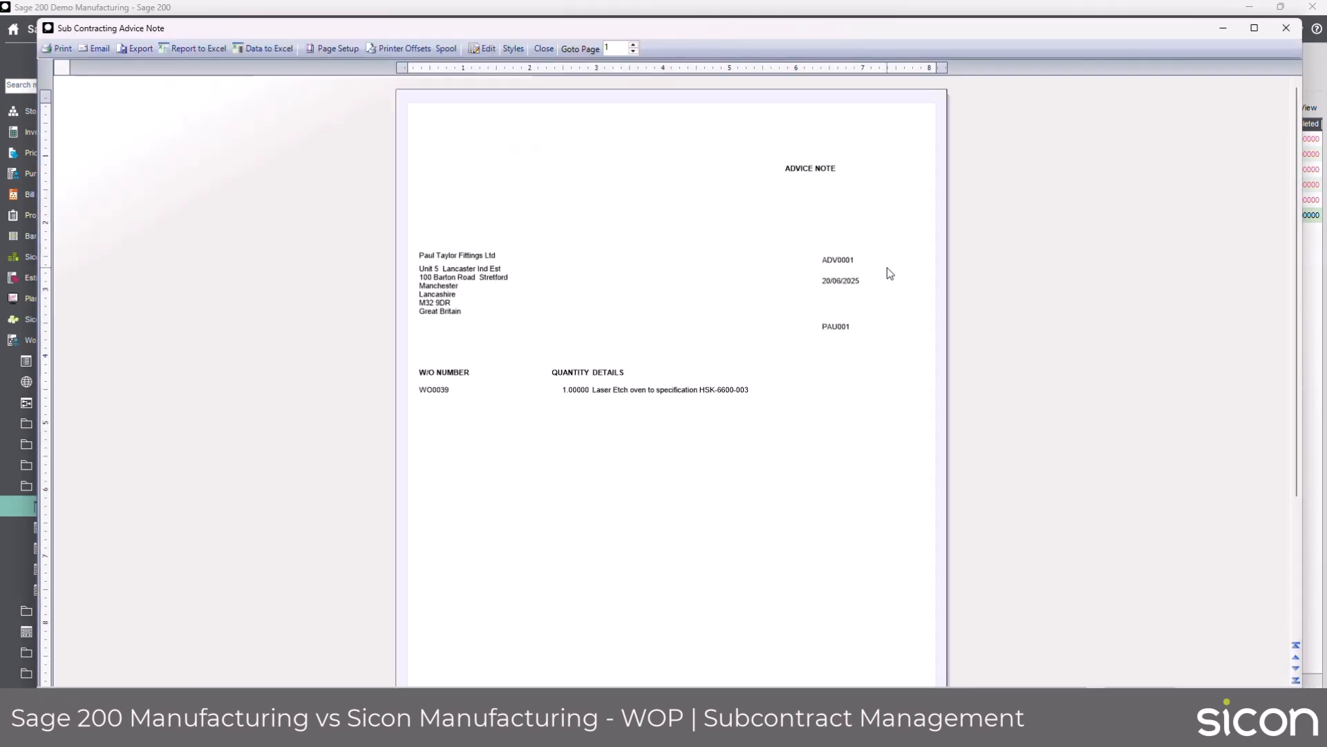
pyautogui.click(1290, 36)
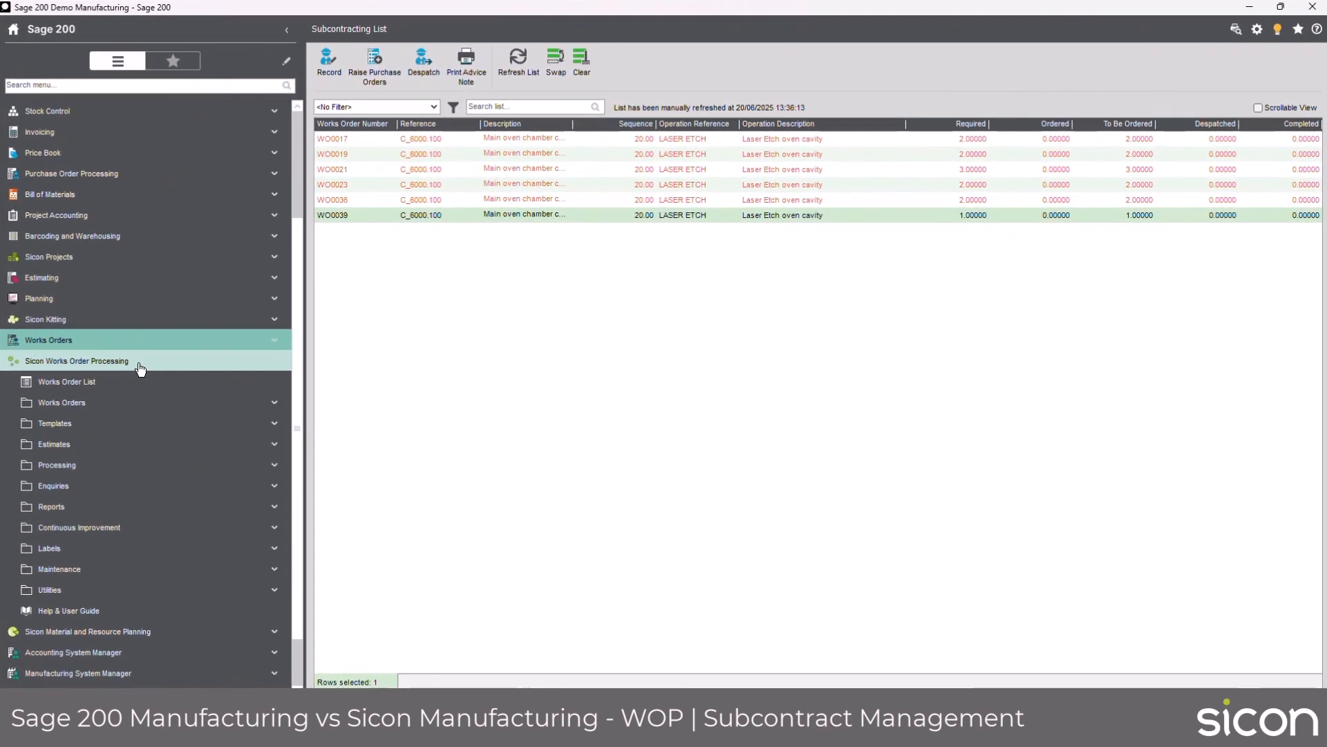
# - Open the newest C_6000.100 works order from the Sicon works order list and review its operations and subcontracts
pyautogui.click(73, 383)
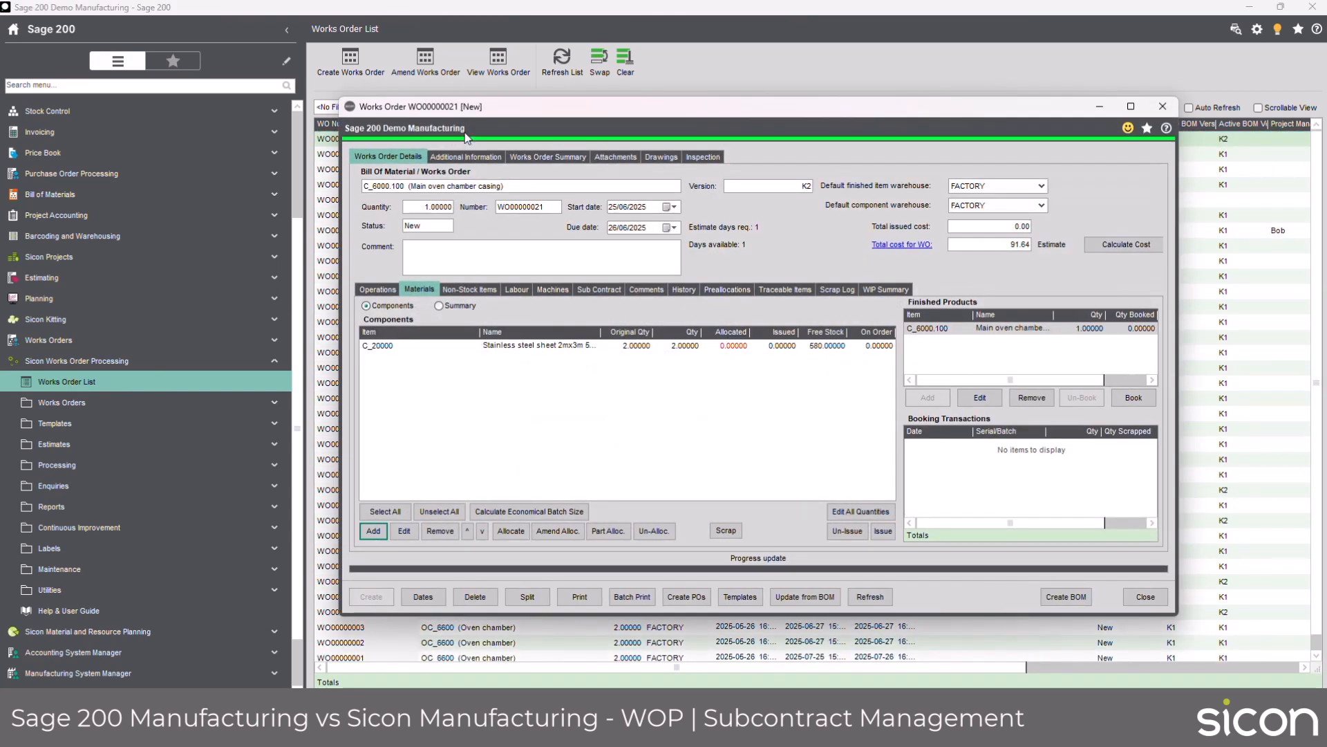
pyautogui.click(374, 290)
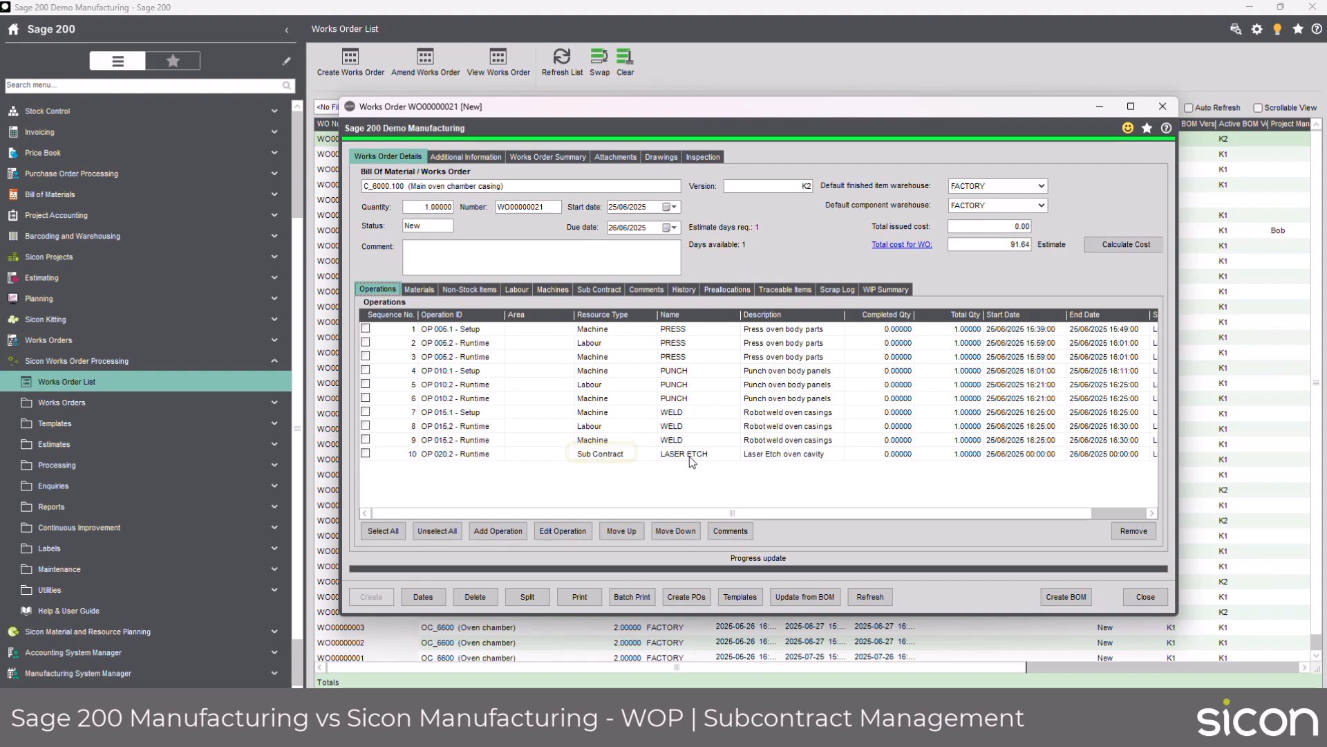
pyautogui.click(612, 296)
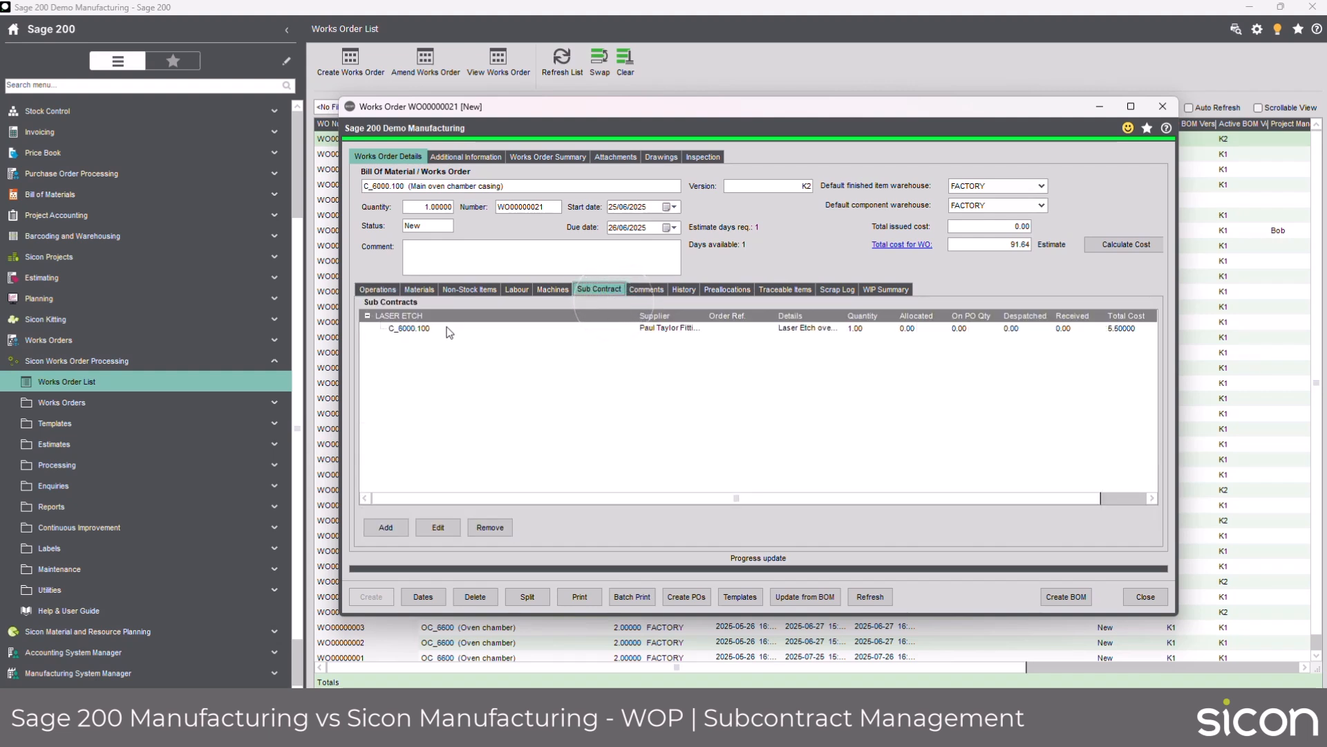
# - Open the LASER ETCH subcontract line's details to view the available actions, and close it and the works order without saving
pyautogui.click(600, 329)
pyautogui.click(447, 528)
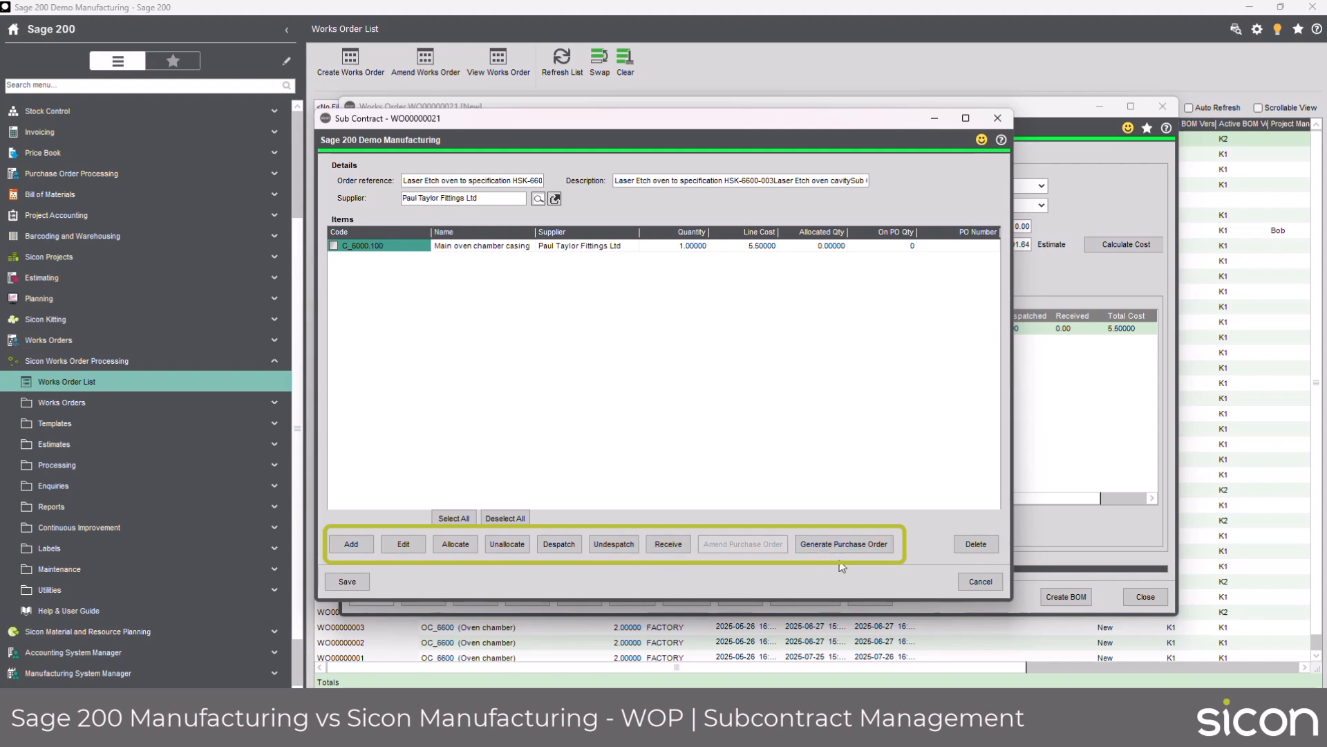
pyautogui.click(982, 583)
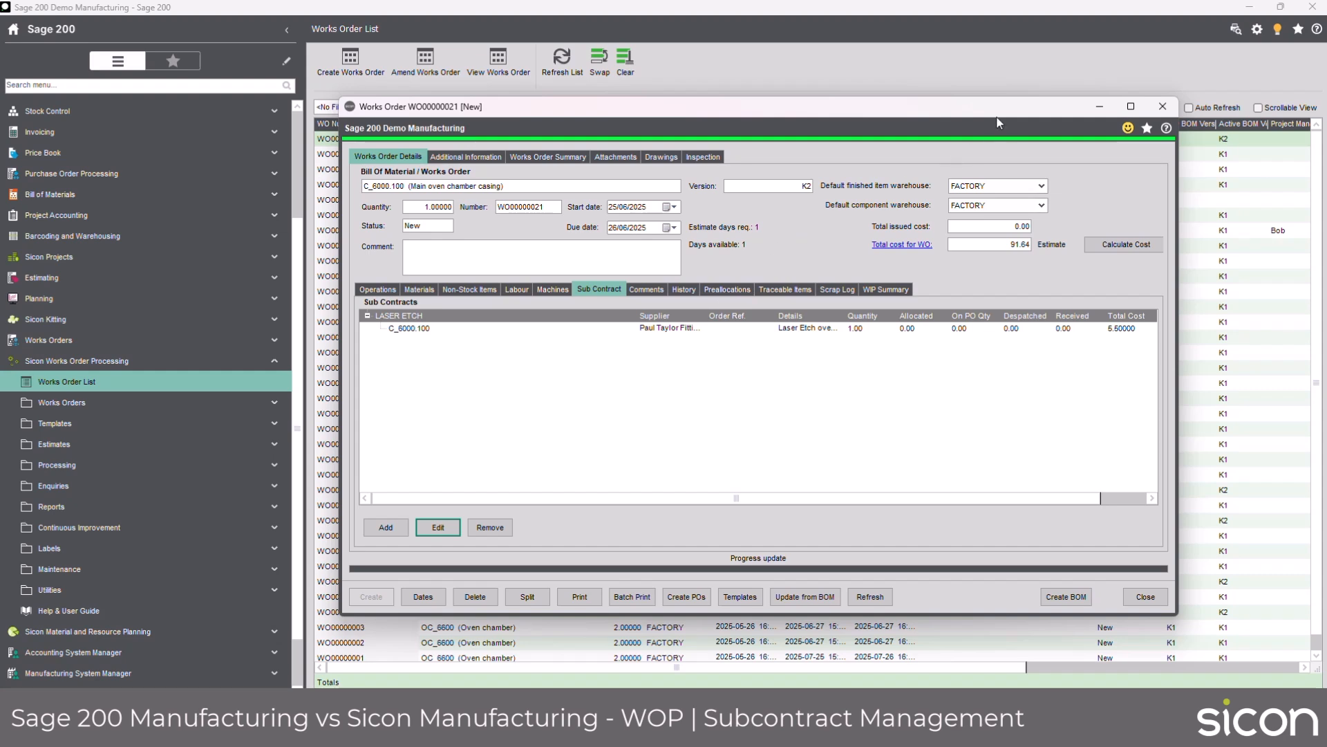
pyautogui.moveTo(1006, 112); pyautogui.dragTo(1006, 96)
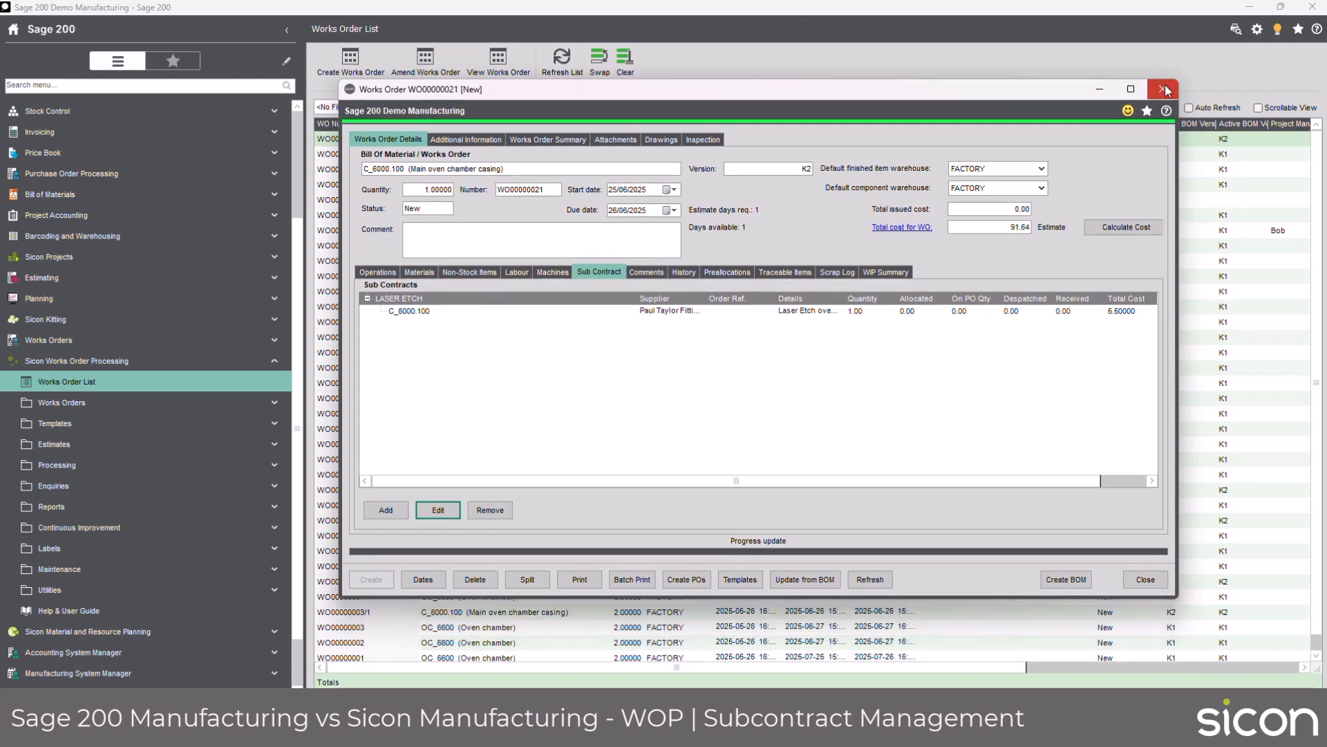
pyautogui.click(1164, 90)
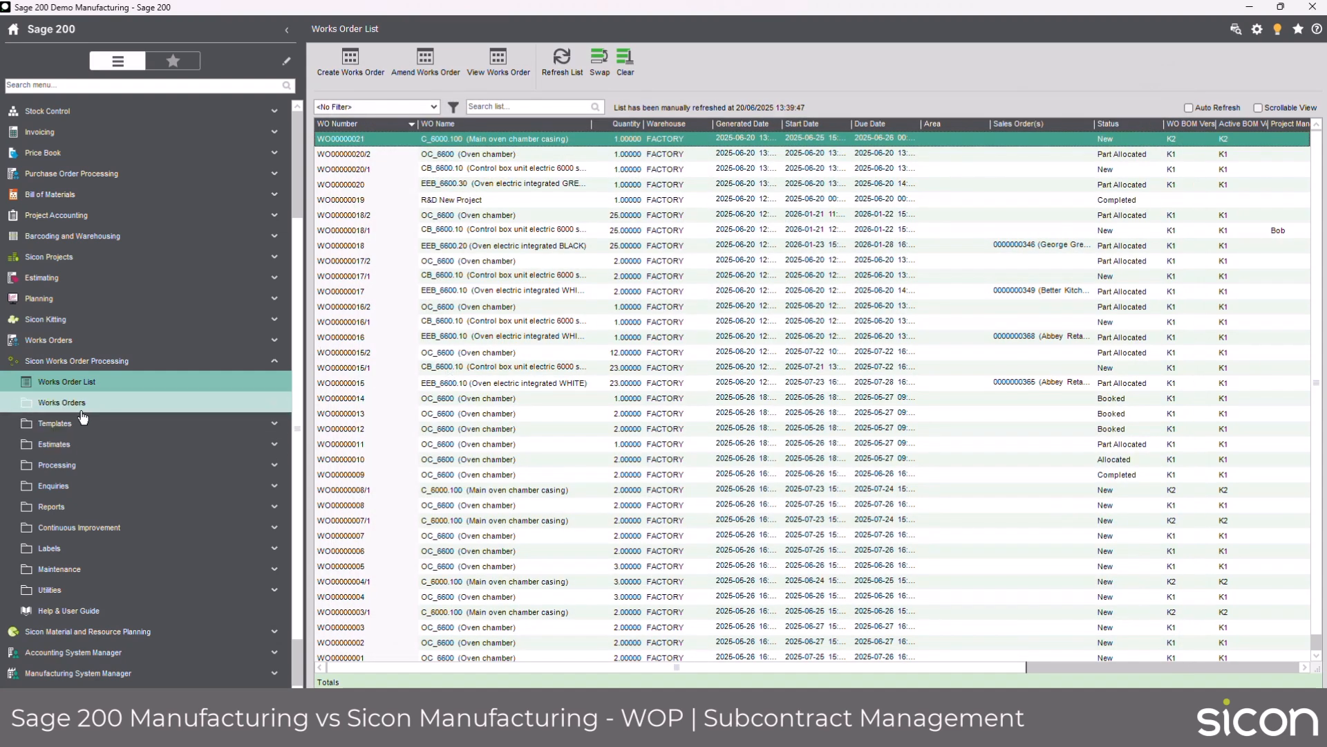
# - Open Sub Contract Management in Sicon Works Order Processing and search for all outstanding subcontracts
pyautogui.click(102, 470)
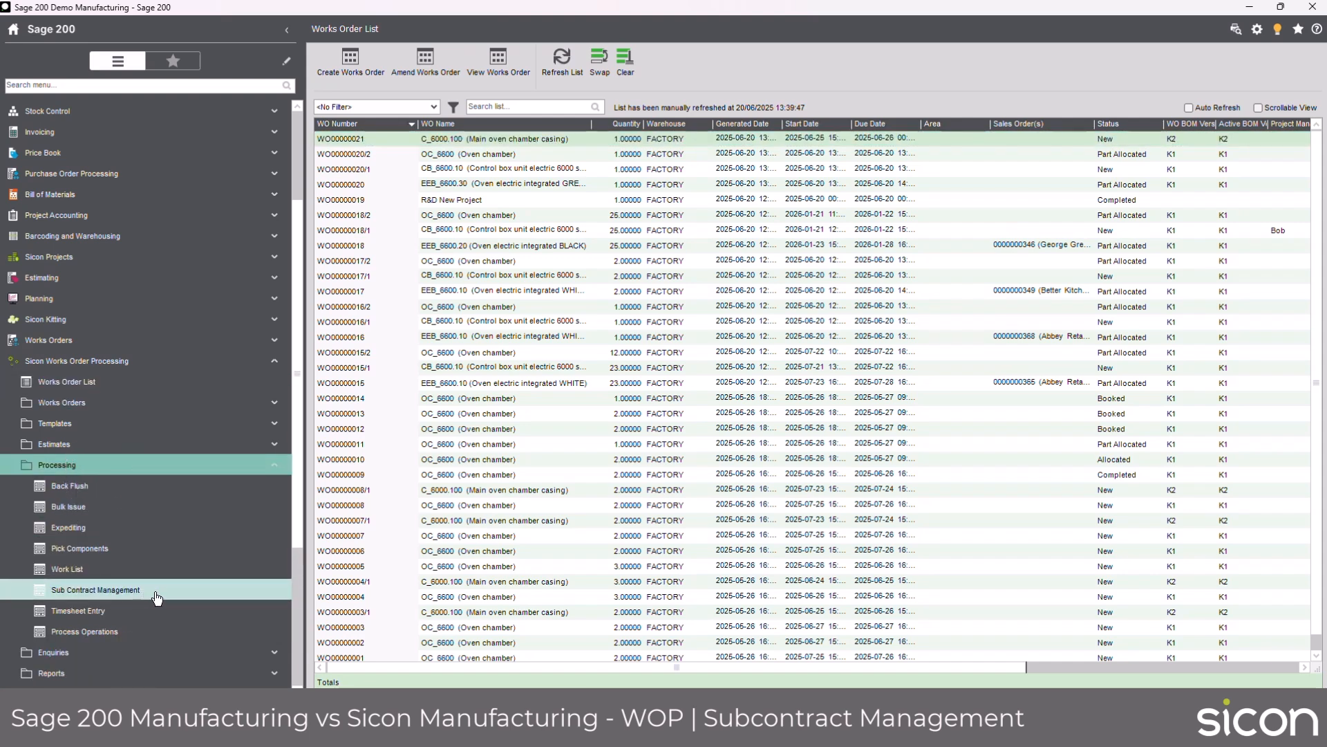
pyautogui.click(156, 599)
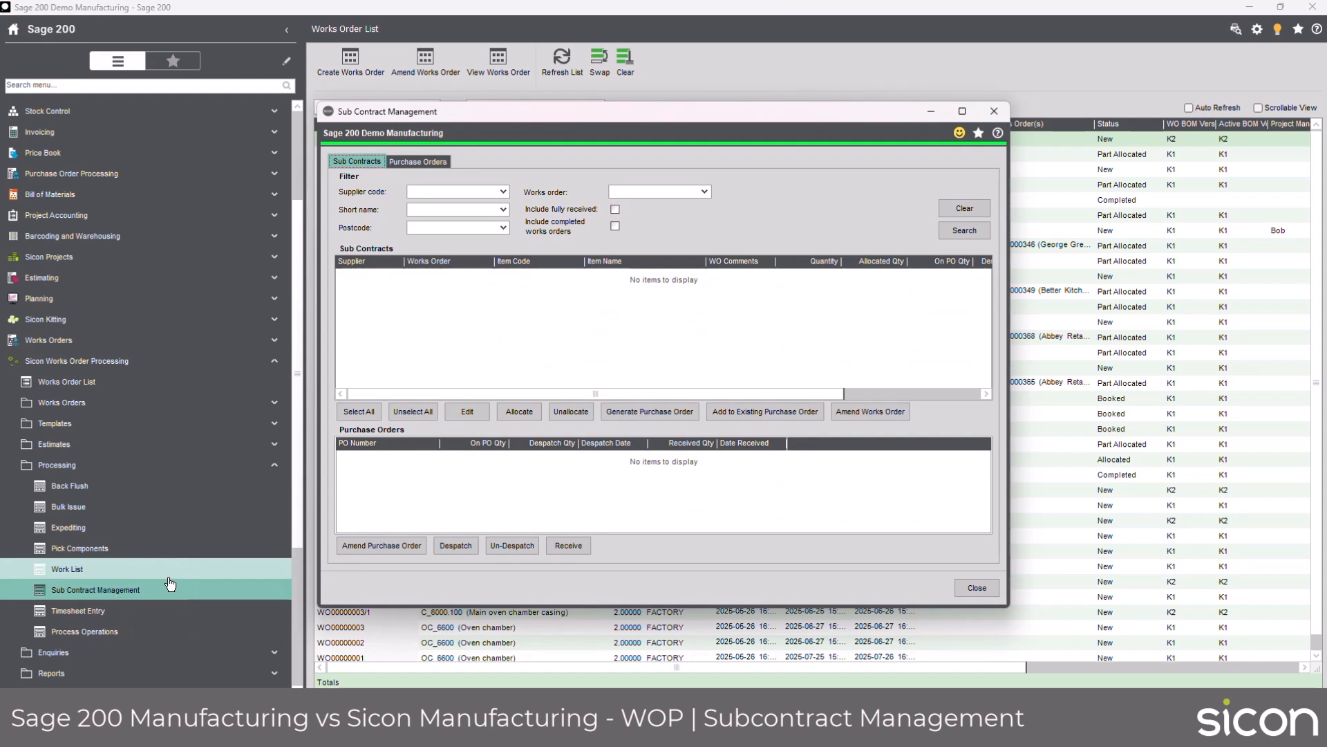
pyautogui.click(968, 233)
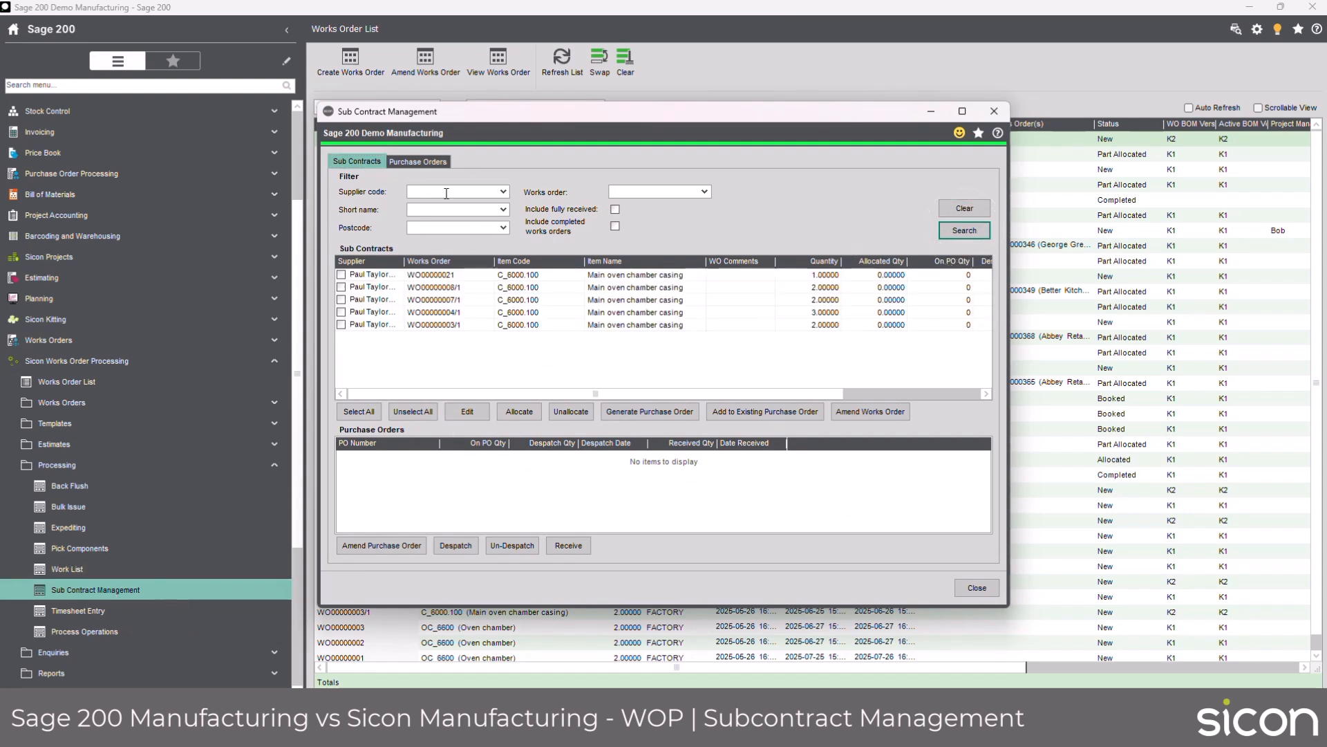
pyautogui.moveTo(472, 111); pyautogui.dragTo(474, 146)
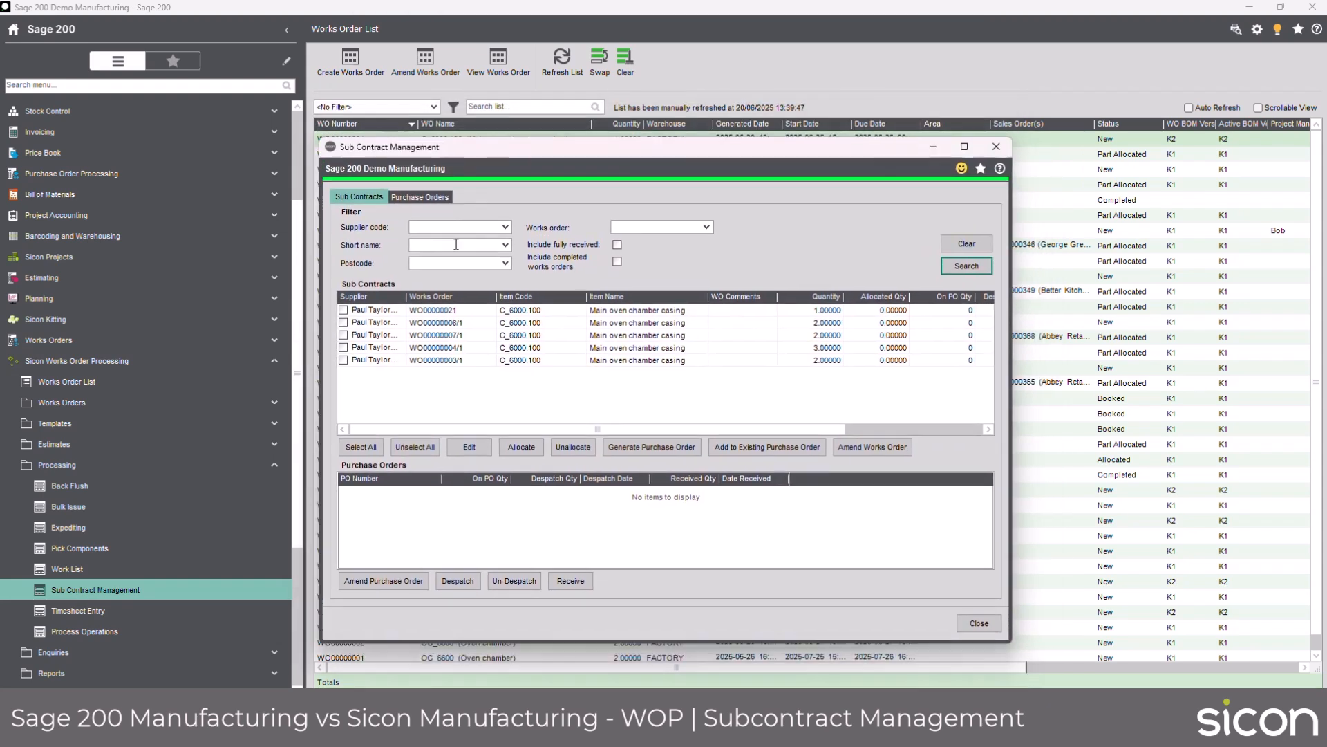
# - Allocate the subcontract line for quantity 1 of the main oven chamber casing
pyautogui.click(391, 312)
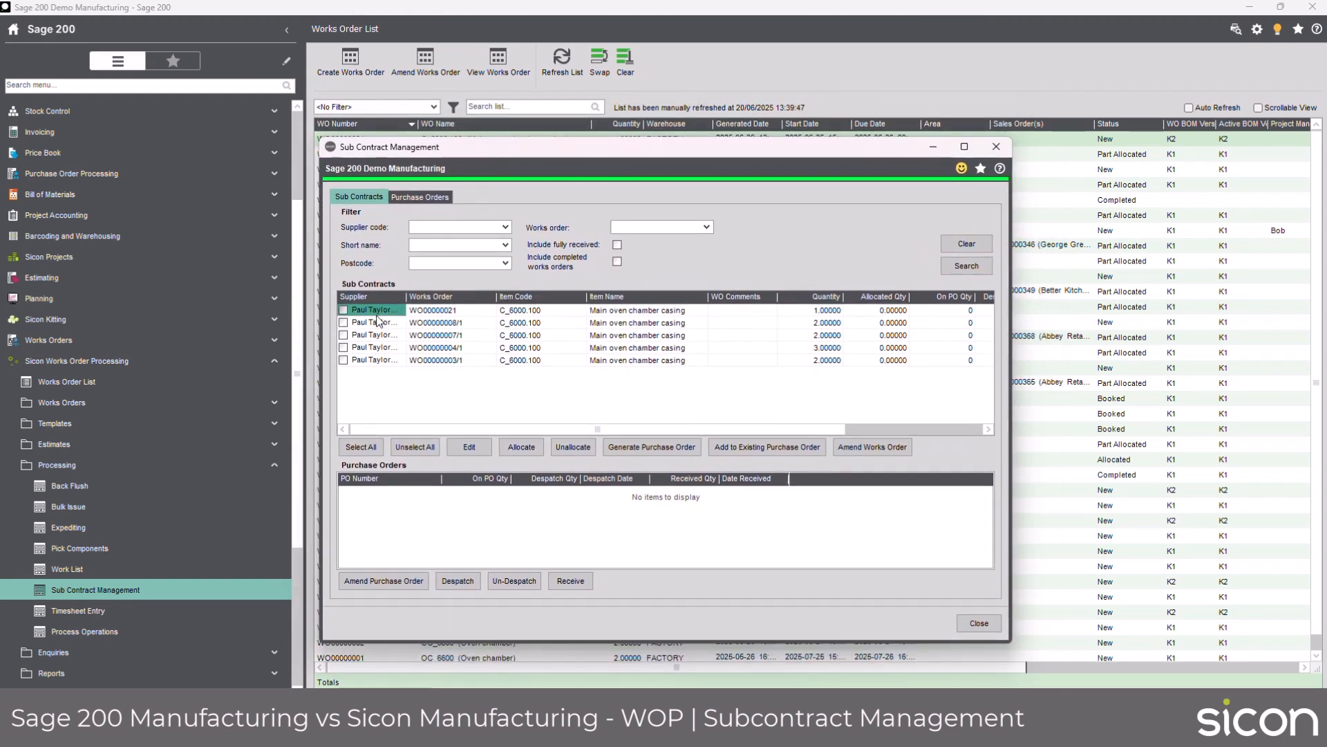
pyautogui.click(343, 310)
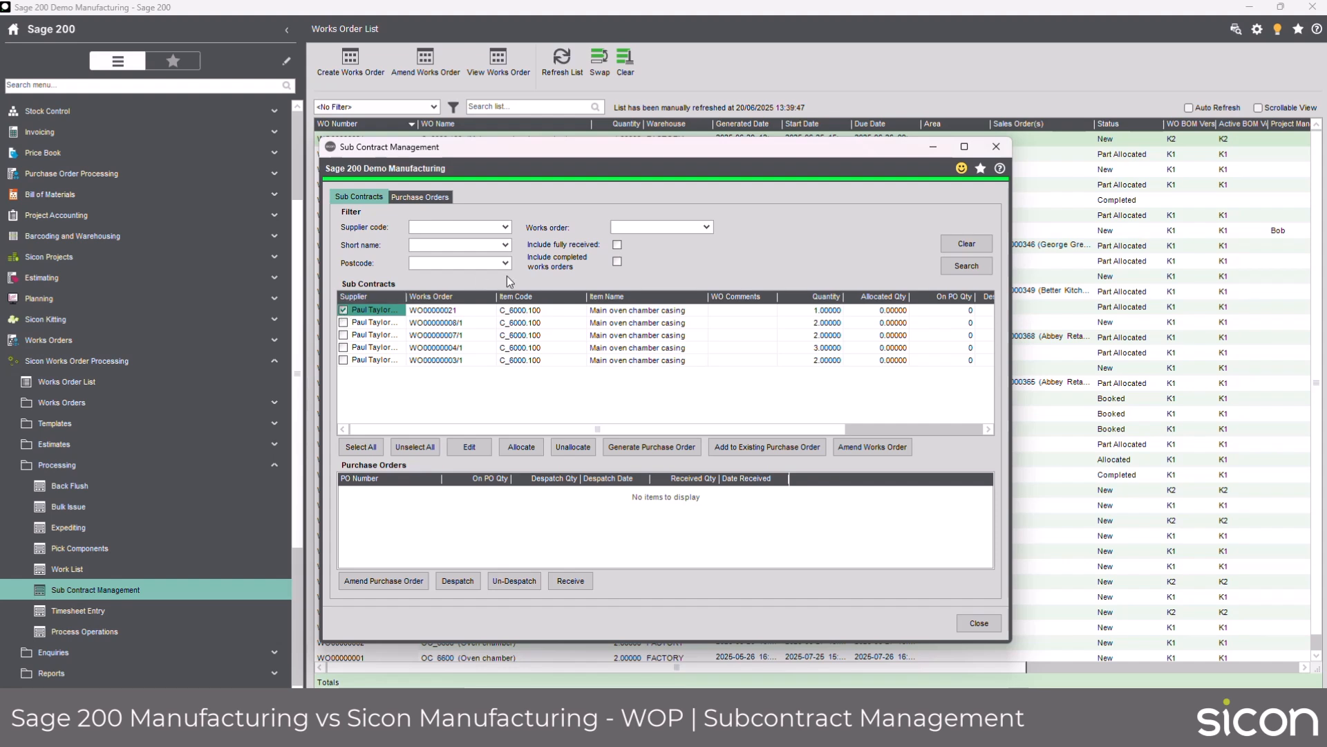
pyautogui.click(517, 449)
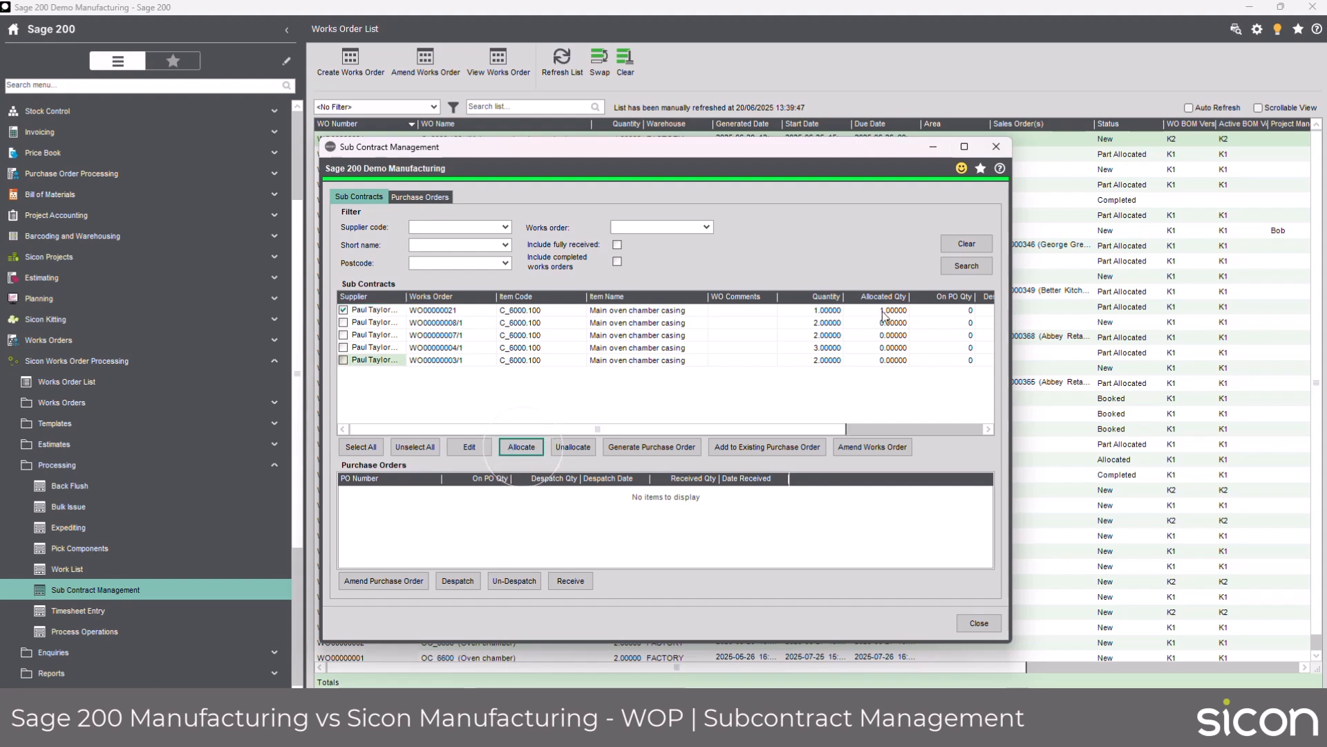
# - Generate a purchase order for the allocated main oven chamber casing line, keeping the requested date 26/06/2025
pyautogui.click(639, 450)
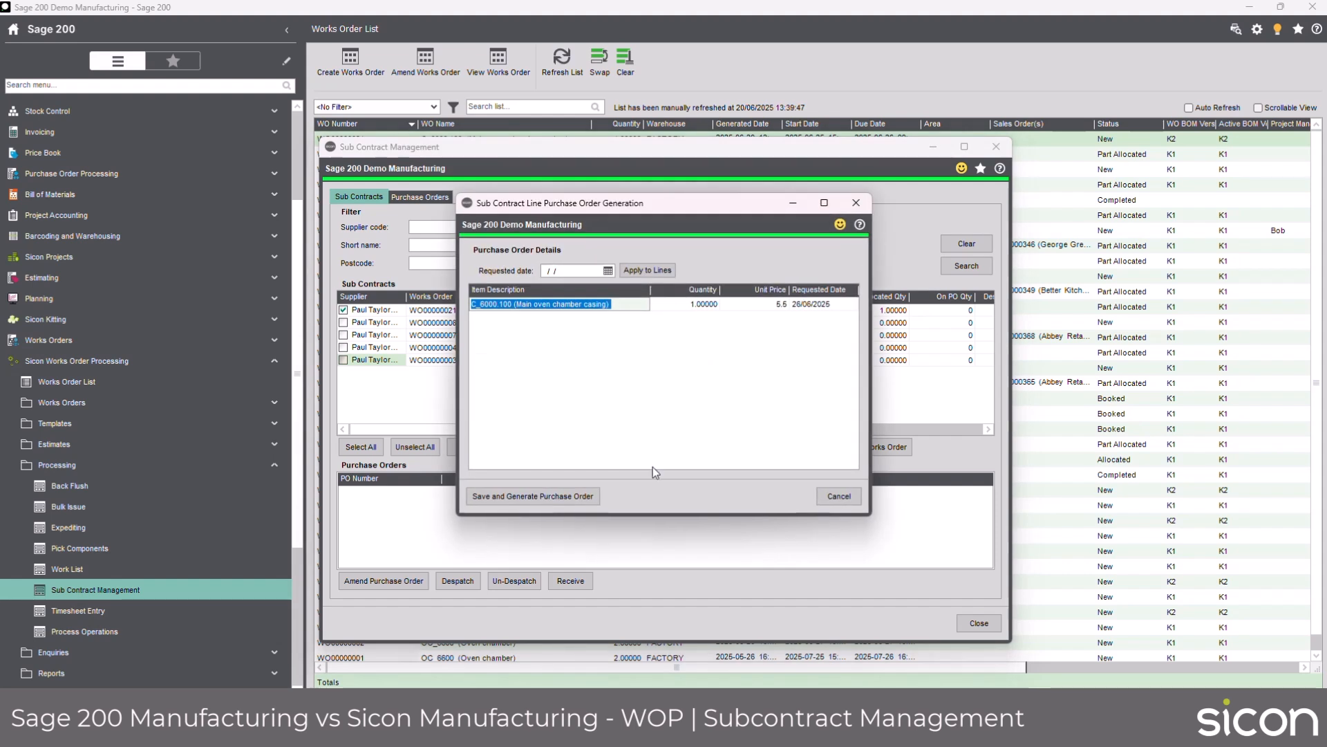
pyautogui.click(550, 495)
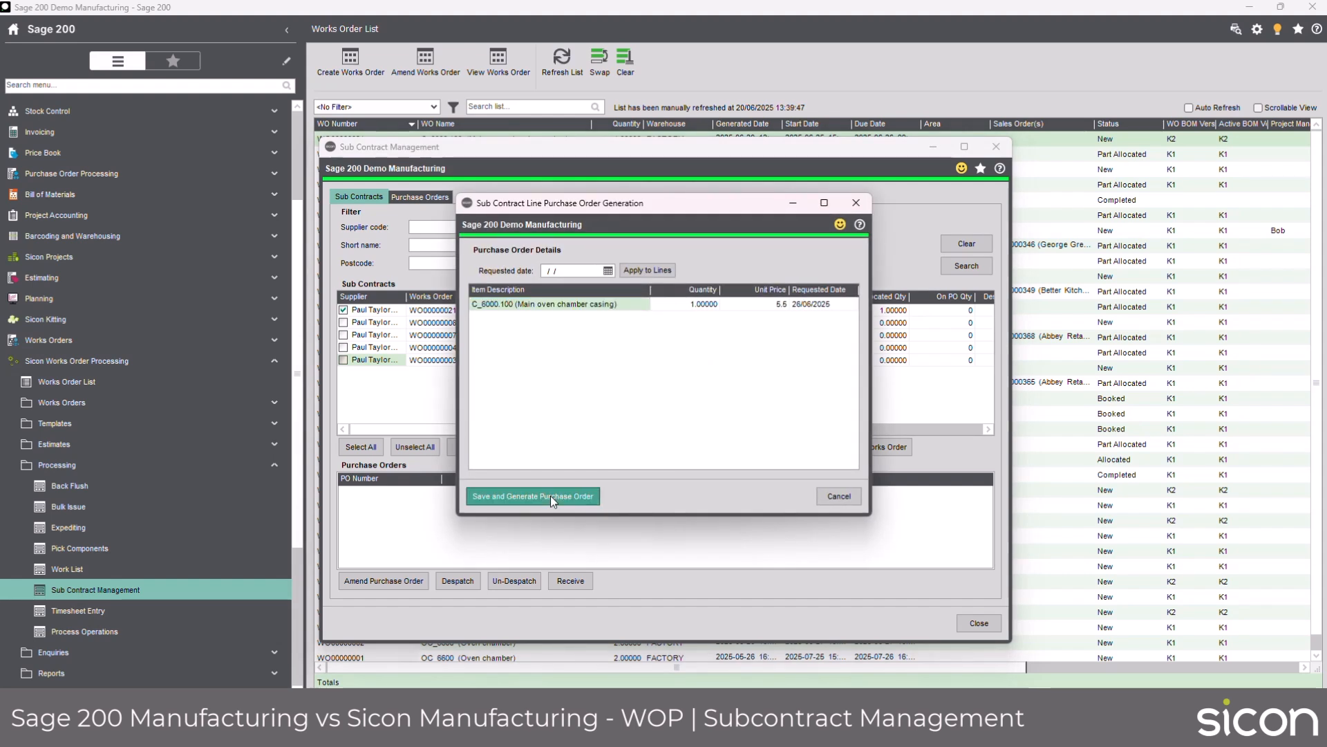
pyautogui.click(550, 495)
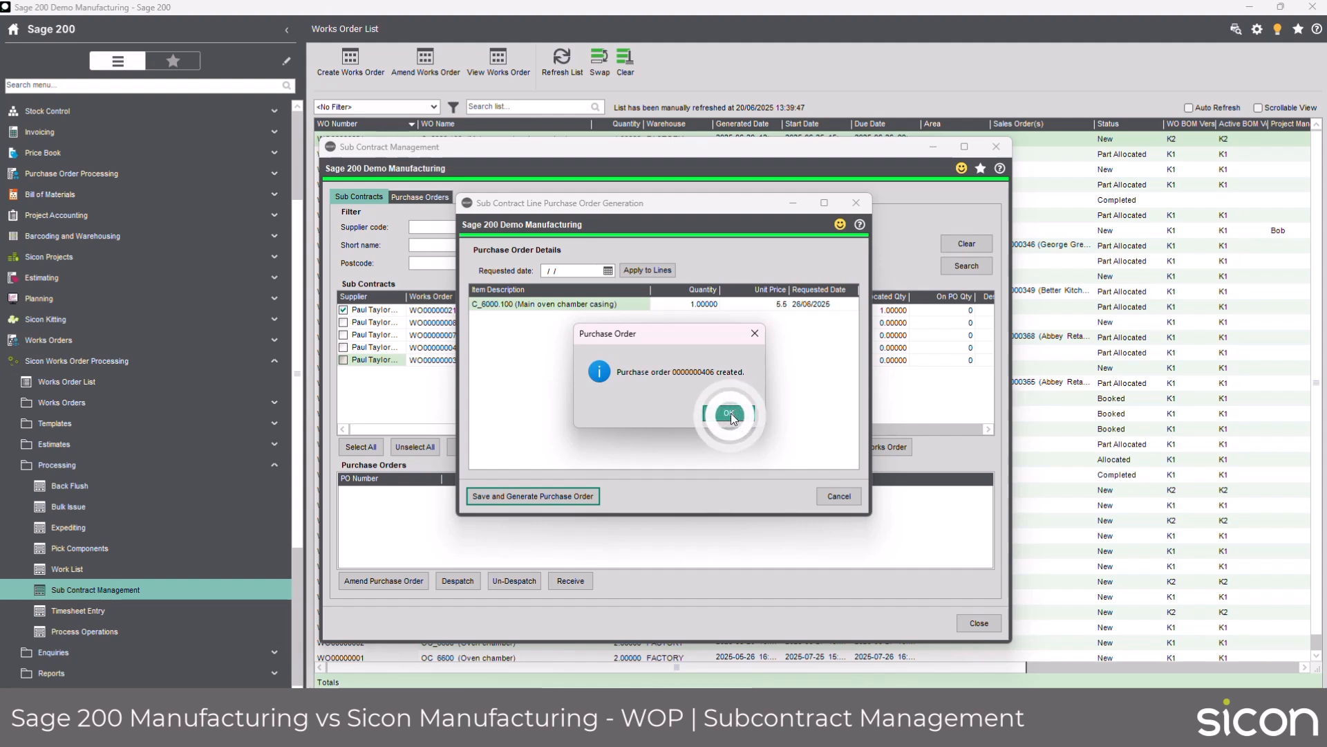
pyautogui.click(730, 415)
# - Open the main oven chamber casing's new purchase order, review its laser etch item line details, and close both without changes
pyautogui.click(361, 311)
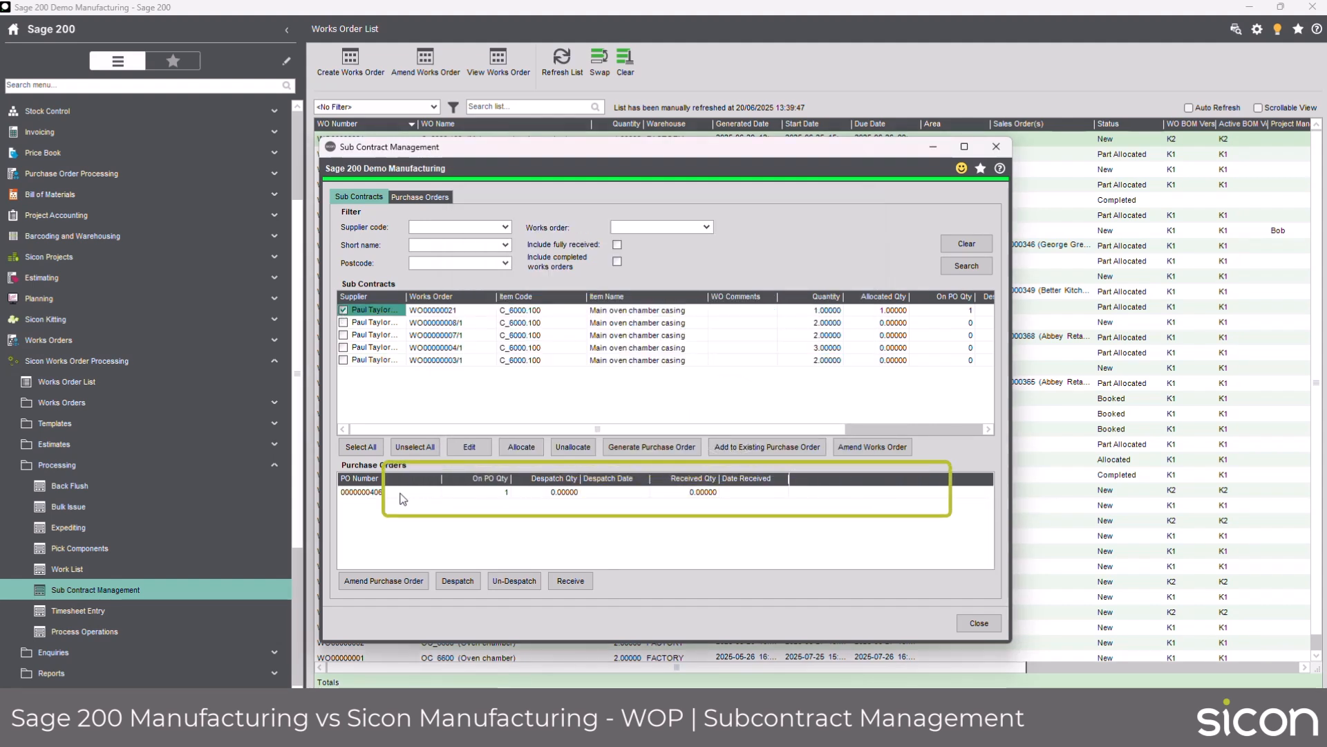
pyautogui.click(417, 494)
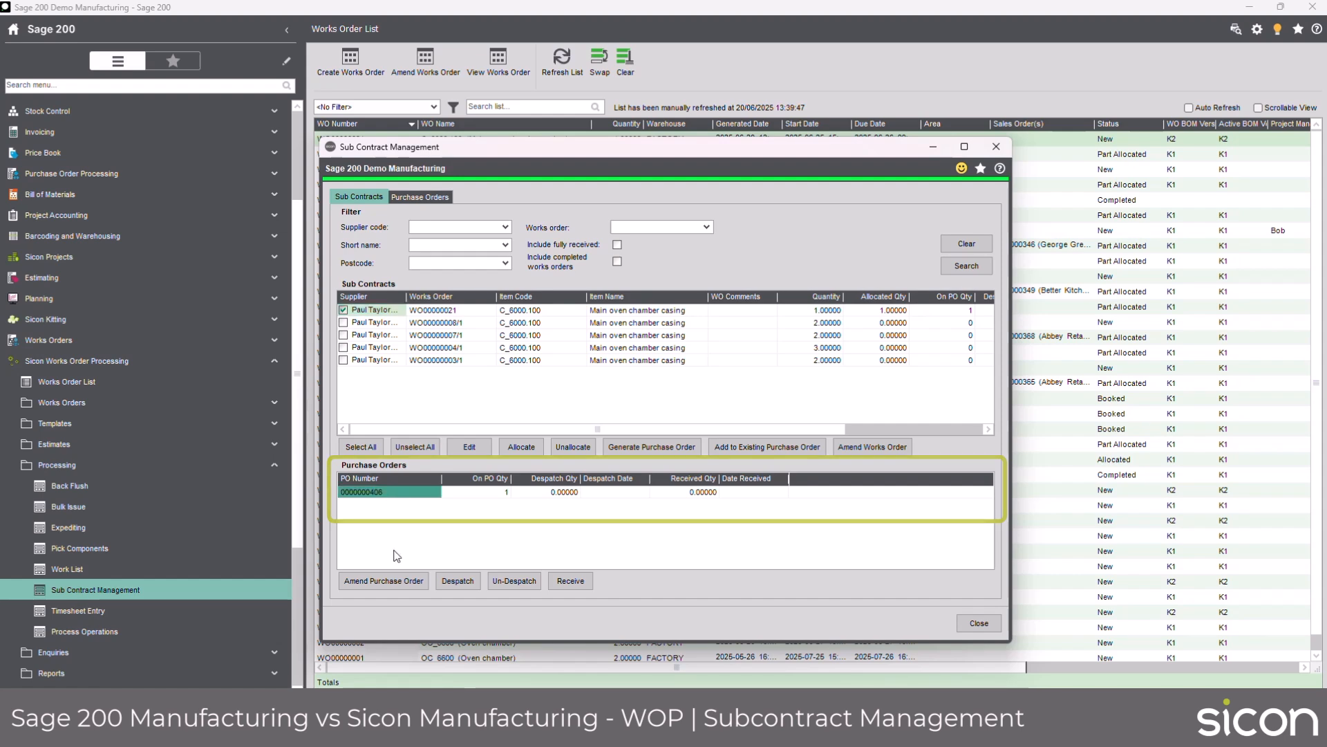
pyautogui.click(391, 586)
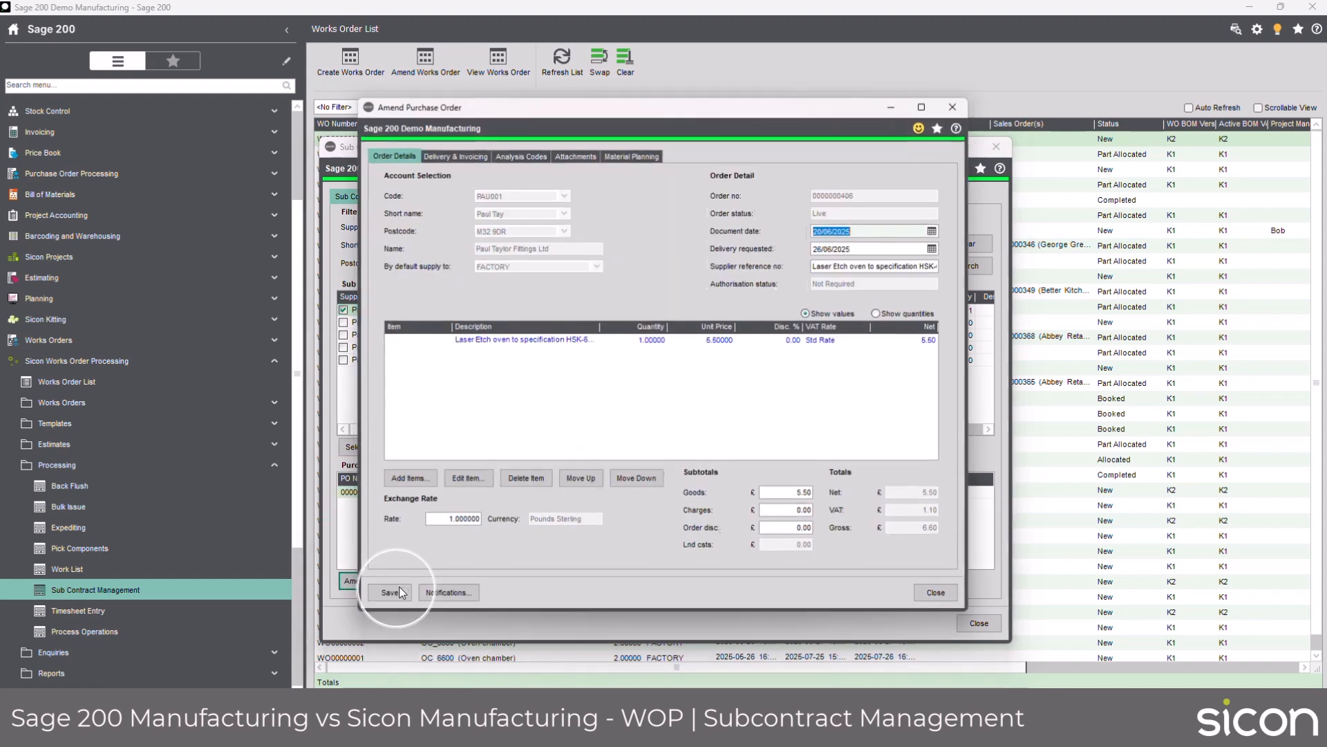
pyautogui.click(562, 340)
pyautogui.moveTo(599, 325); pyautogui.dragTo(650, 330)
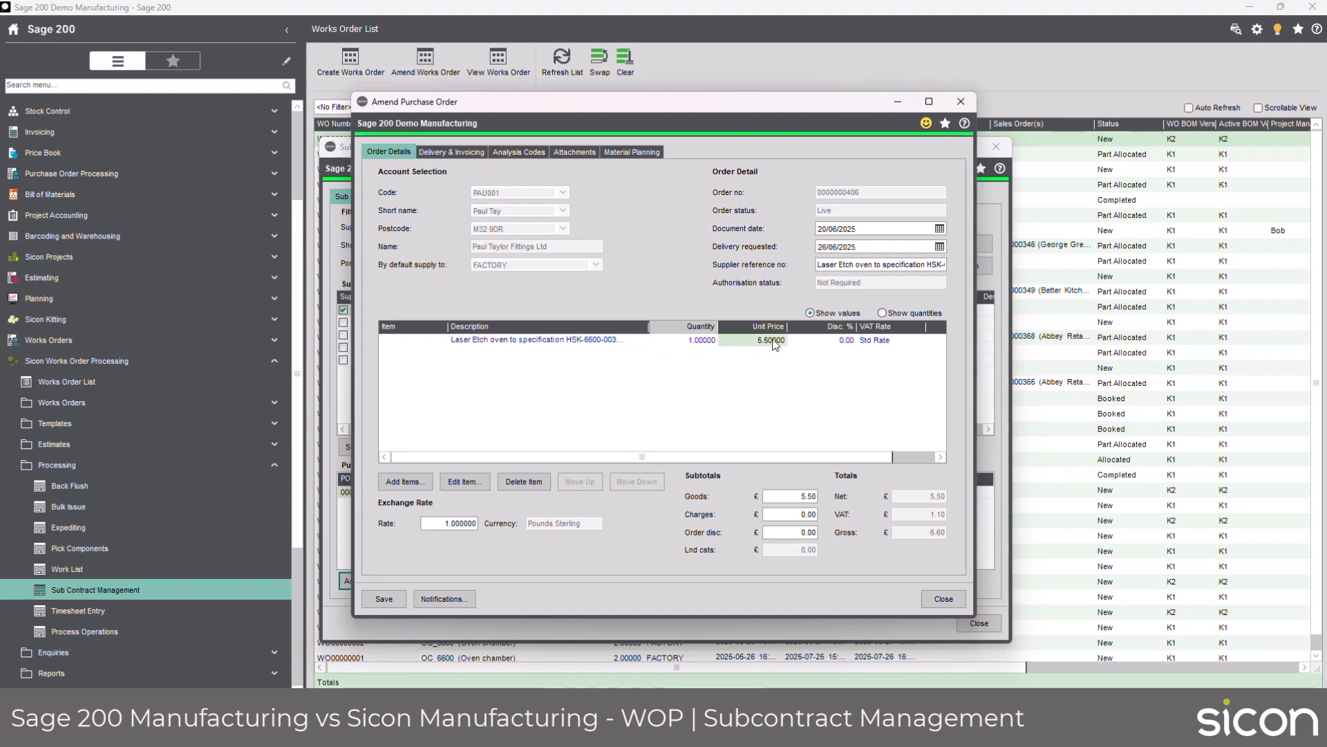
pyautogui.click(464, 481)
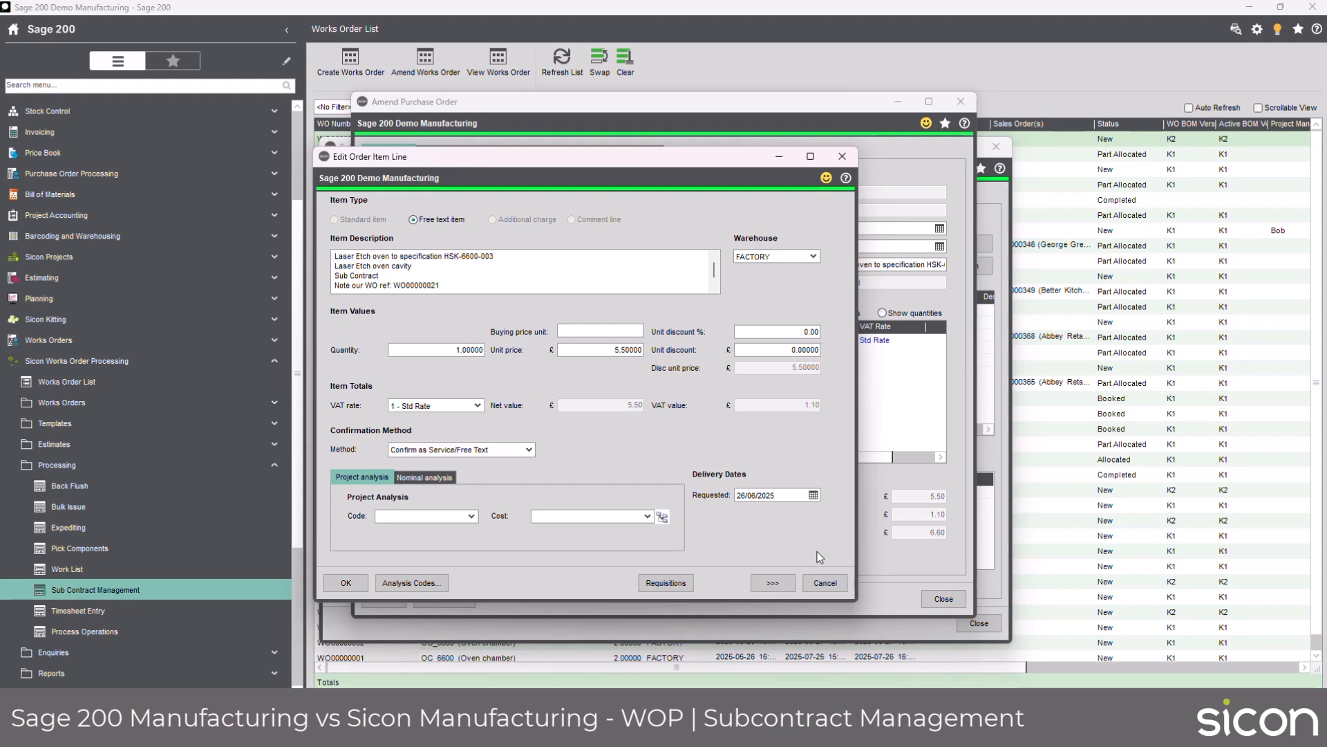
pyautogui.click(824, 583)
pyautogui.click(942, 598)
pyautogui.click(600, 461)
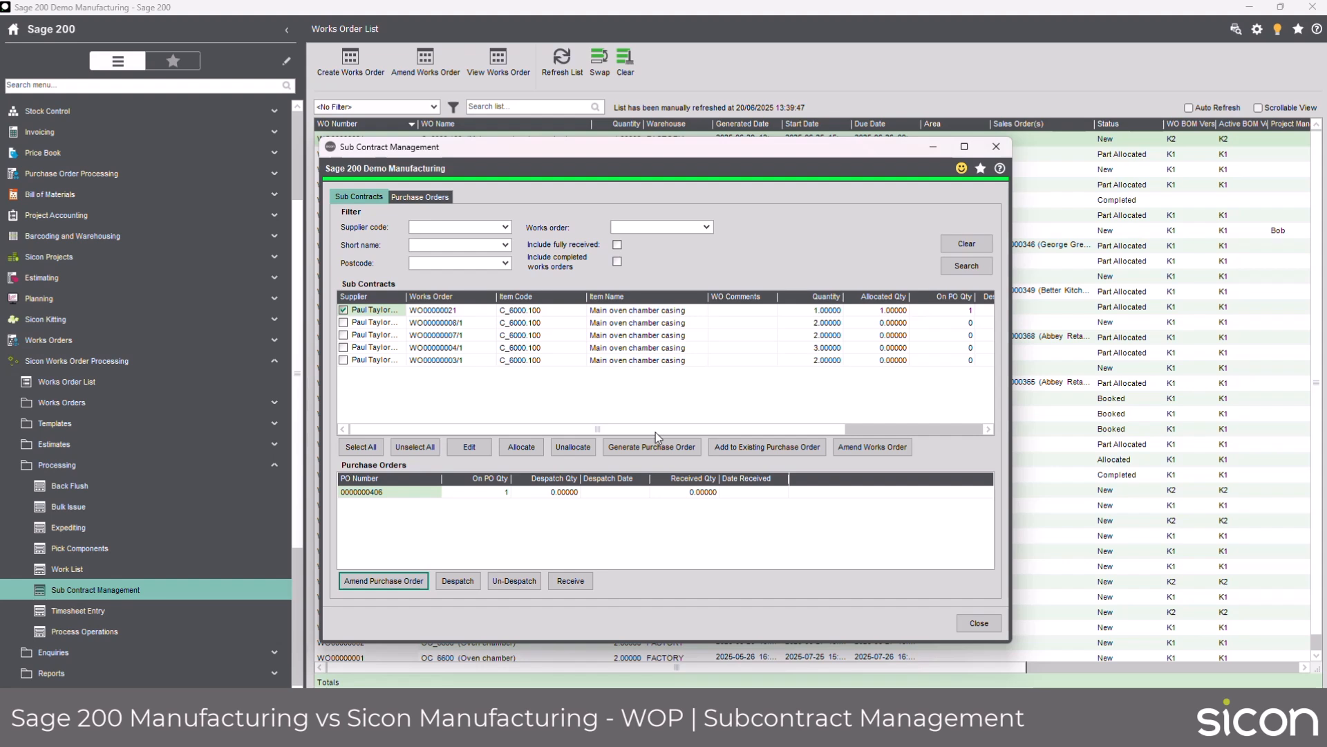
# - Maximise Sub Contract Management, despatch quantity 1 of the main oven chamber casing, and preview and close its subcontract advice note
pyautogui.click(966, 148)
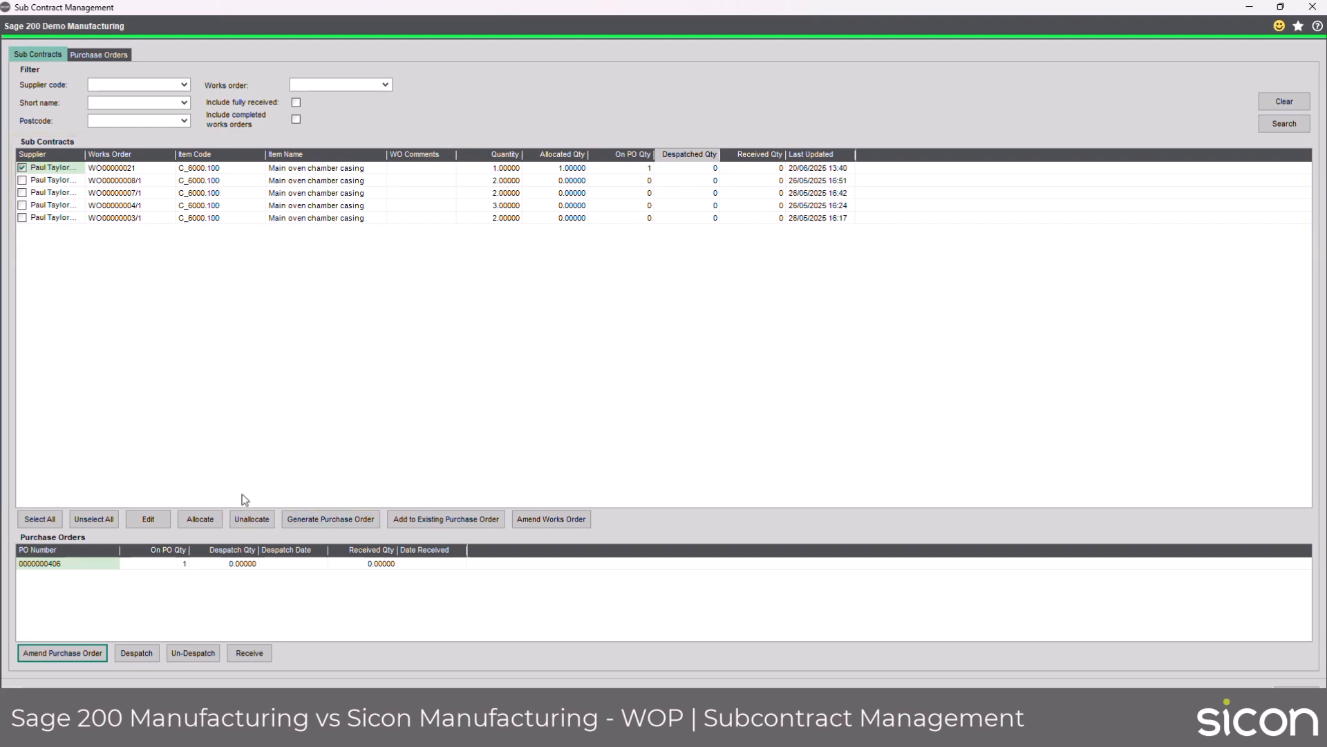
pyautogui.click(135, 653)
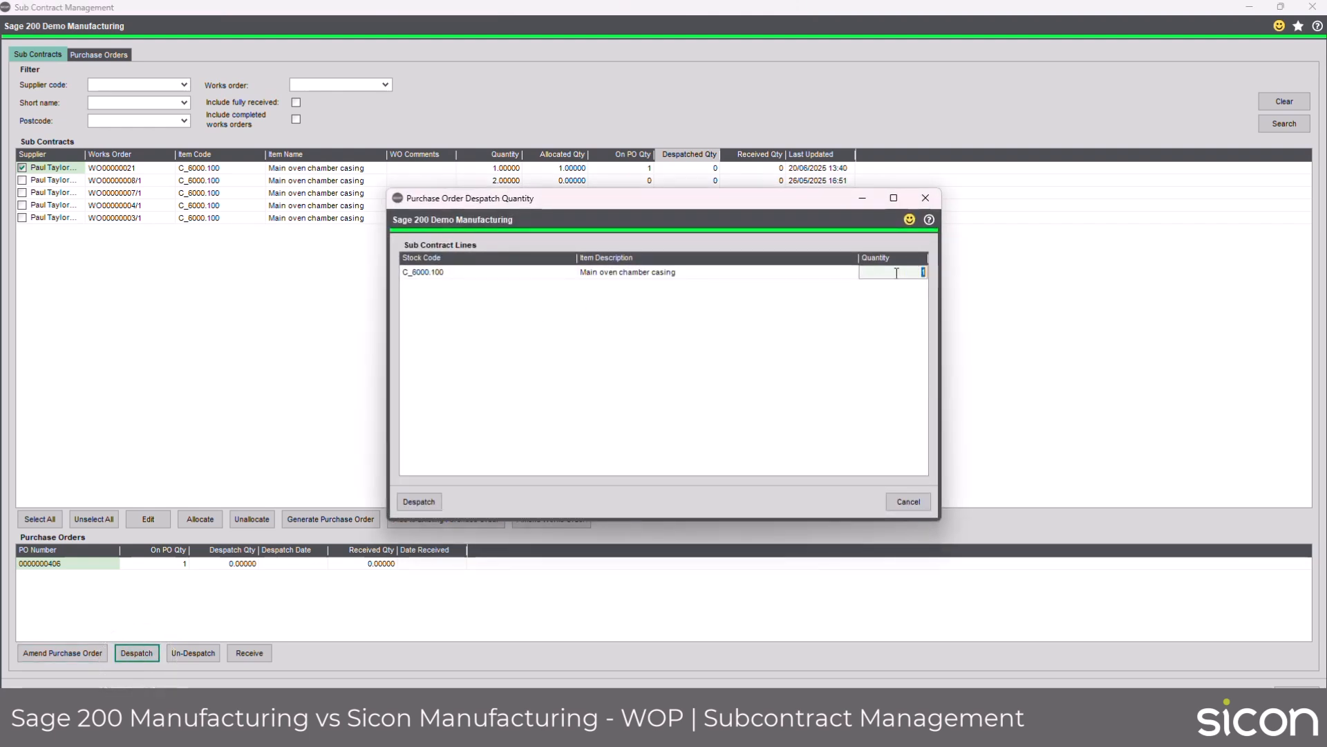
pyautogui.click(417, 501)
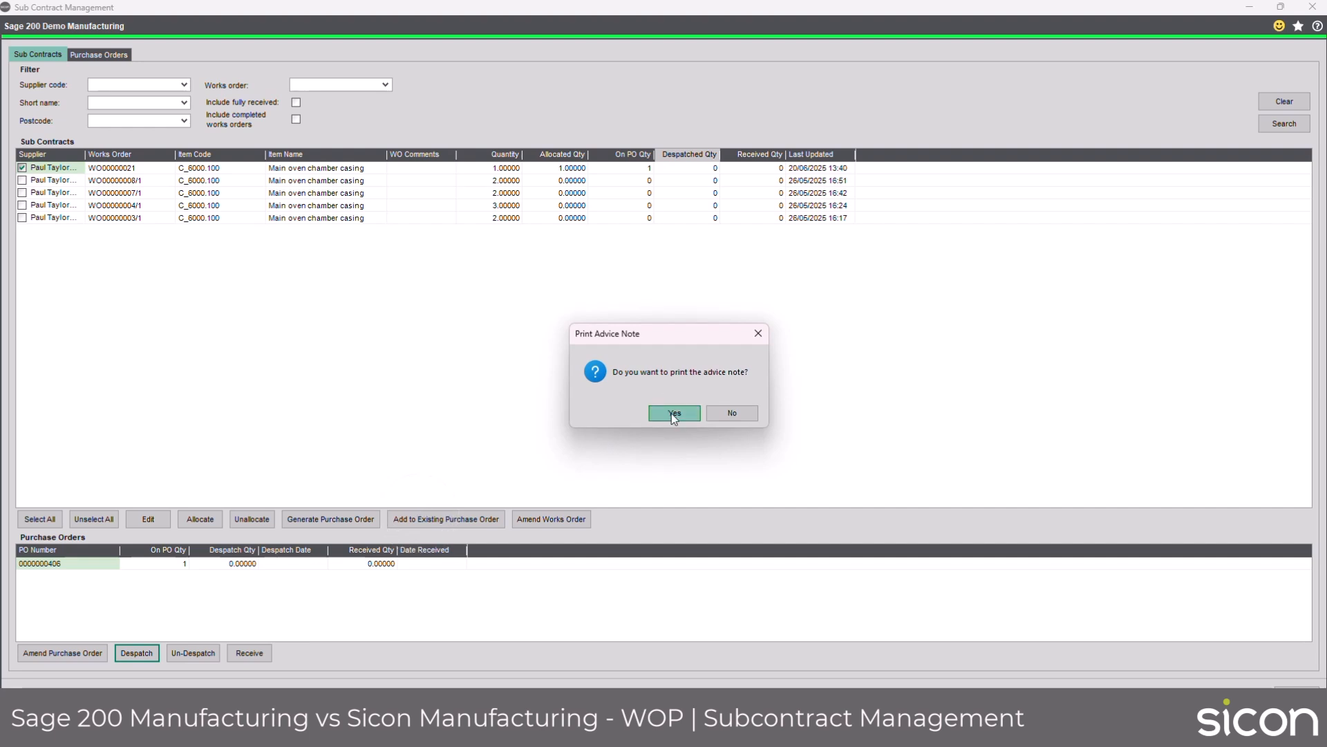
pyautogui.click(672, 414)
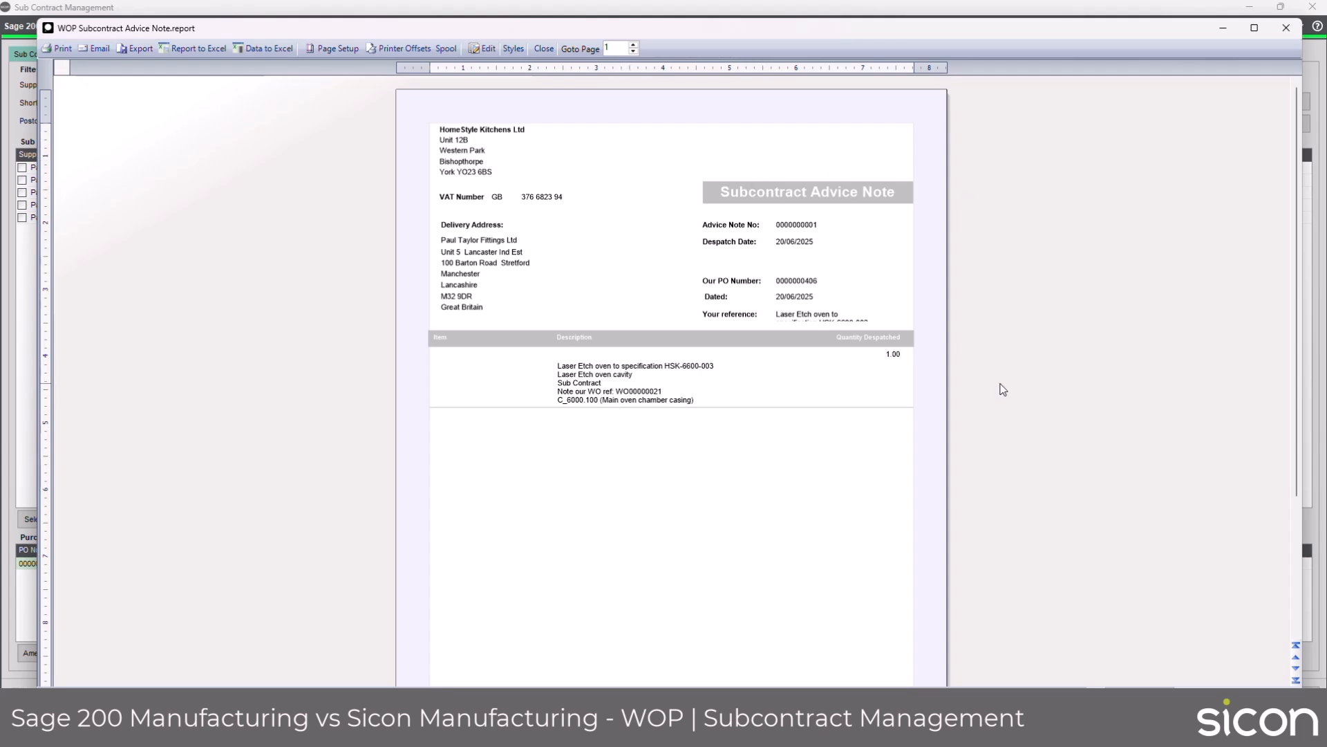
pyautogui.click(1286, 27)
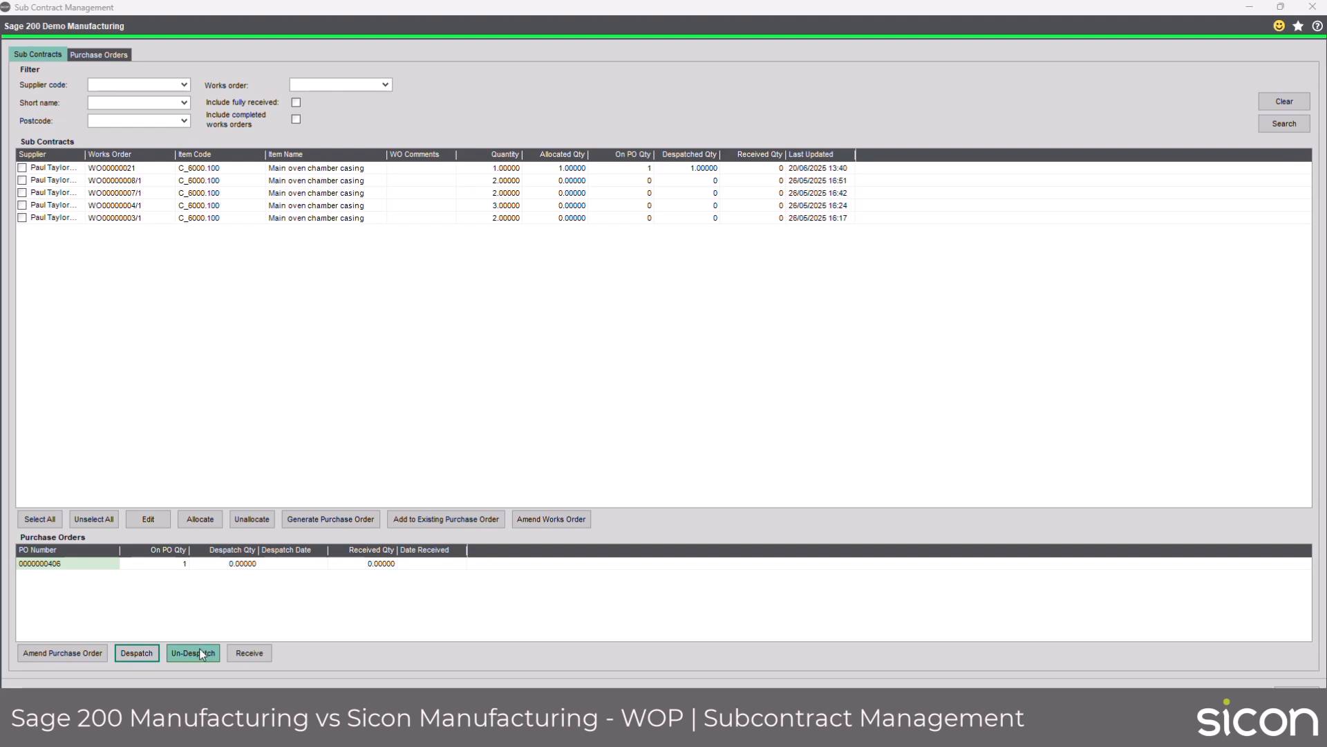
# - Try to receive the main oven chamber casing's purchase order, and search the outstanding subcontracts again to refresh its despatch details
pyautogui.click(250, 654)
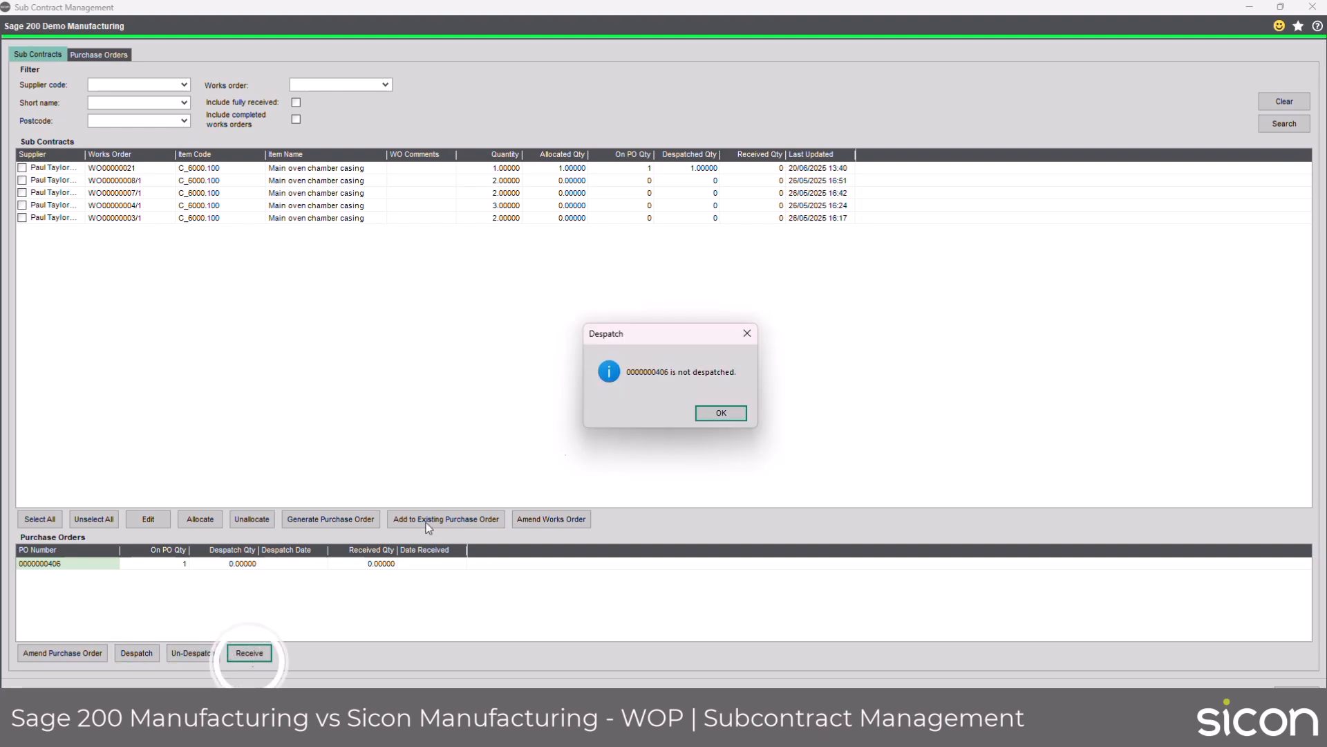
pyautogui.click(718, 418)
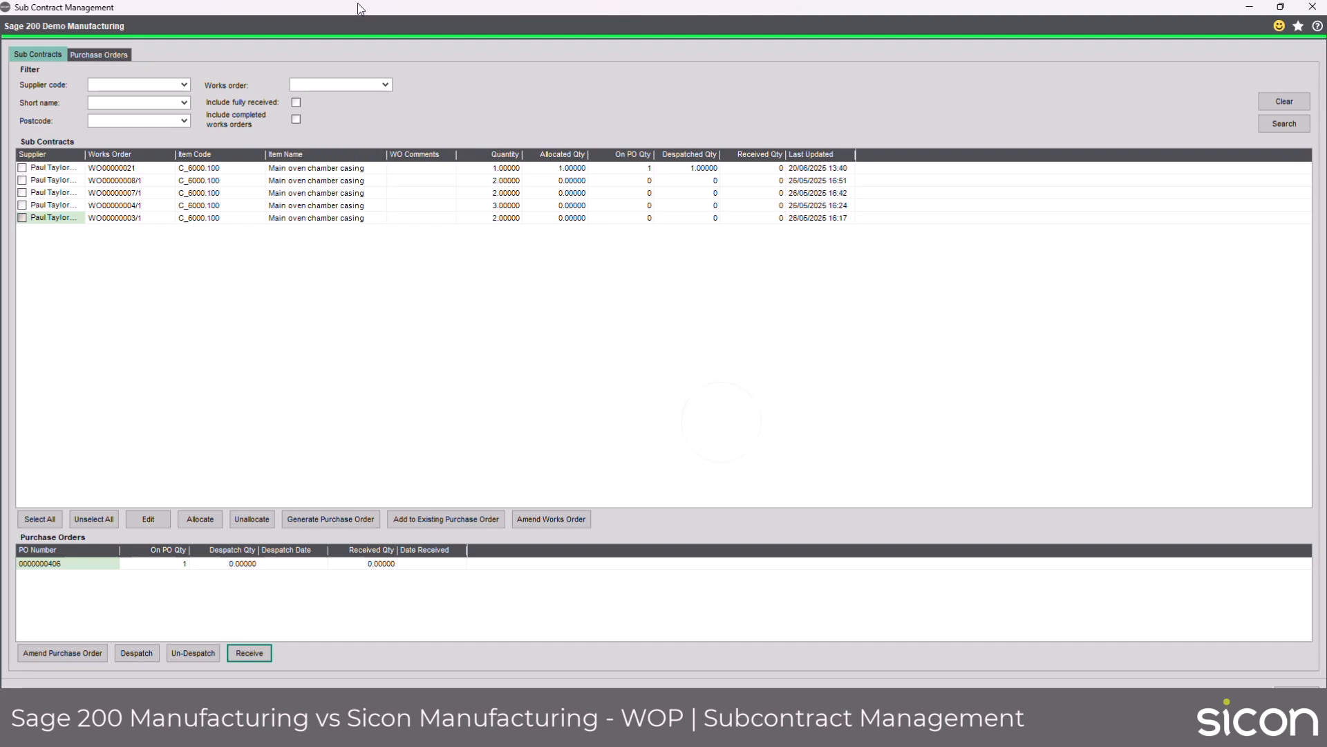
pyautogui.click(1293, 126)
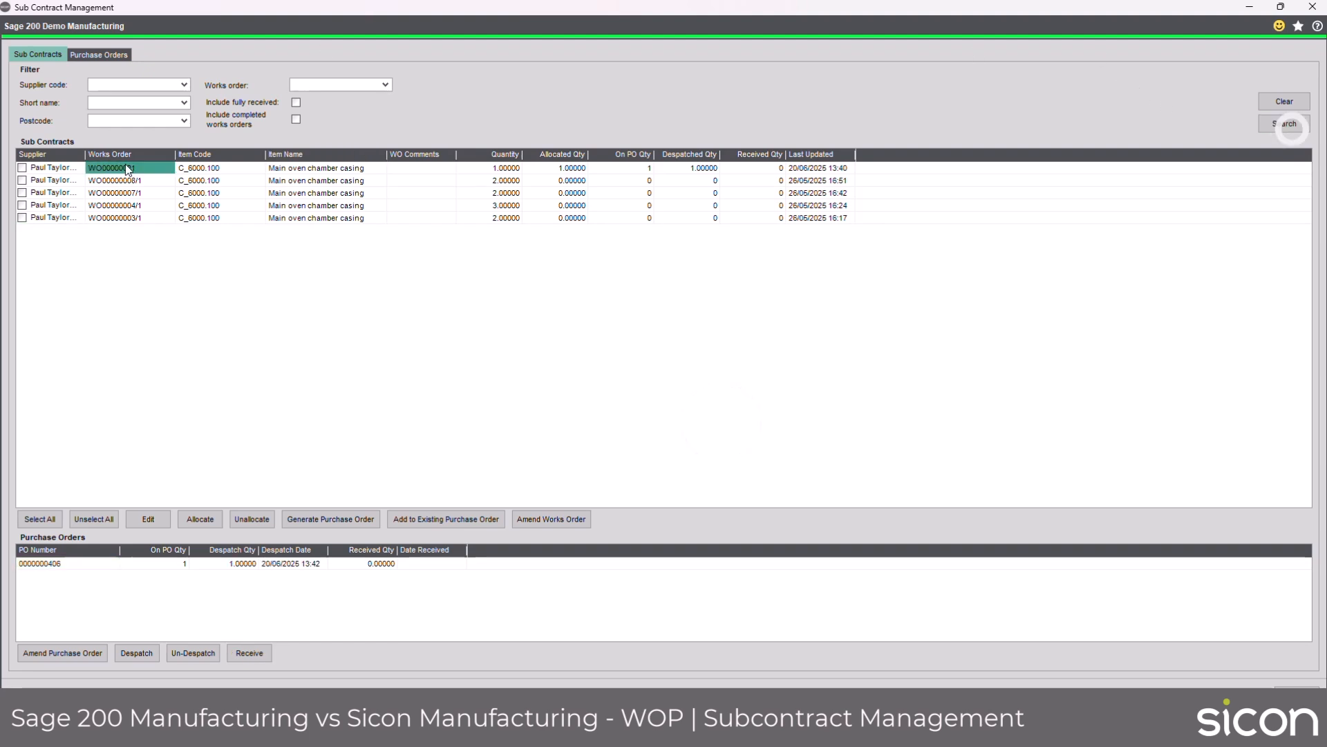
# - Start receiving the despatched purchase order and set the supplier goods received note reference to 123456, keeping the date 20/06/2025
pyautogui.click(243, 564)
pyautogui.click(247, 654)
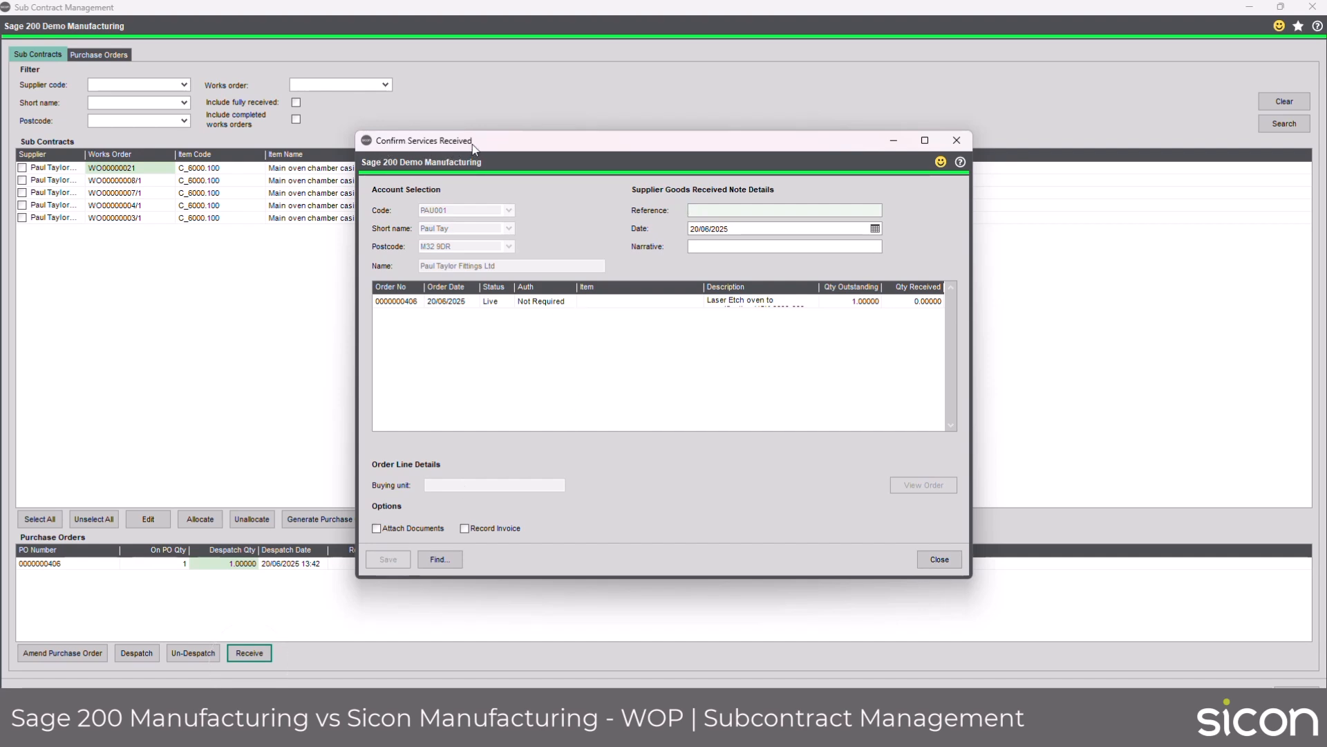
pyautogui.moveTo(497, 143); pyautogui.dragTo(482, 150)
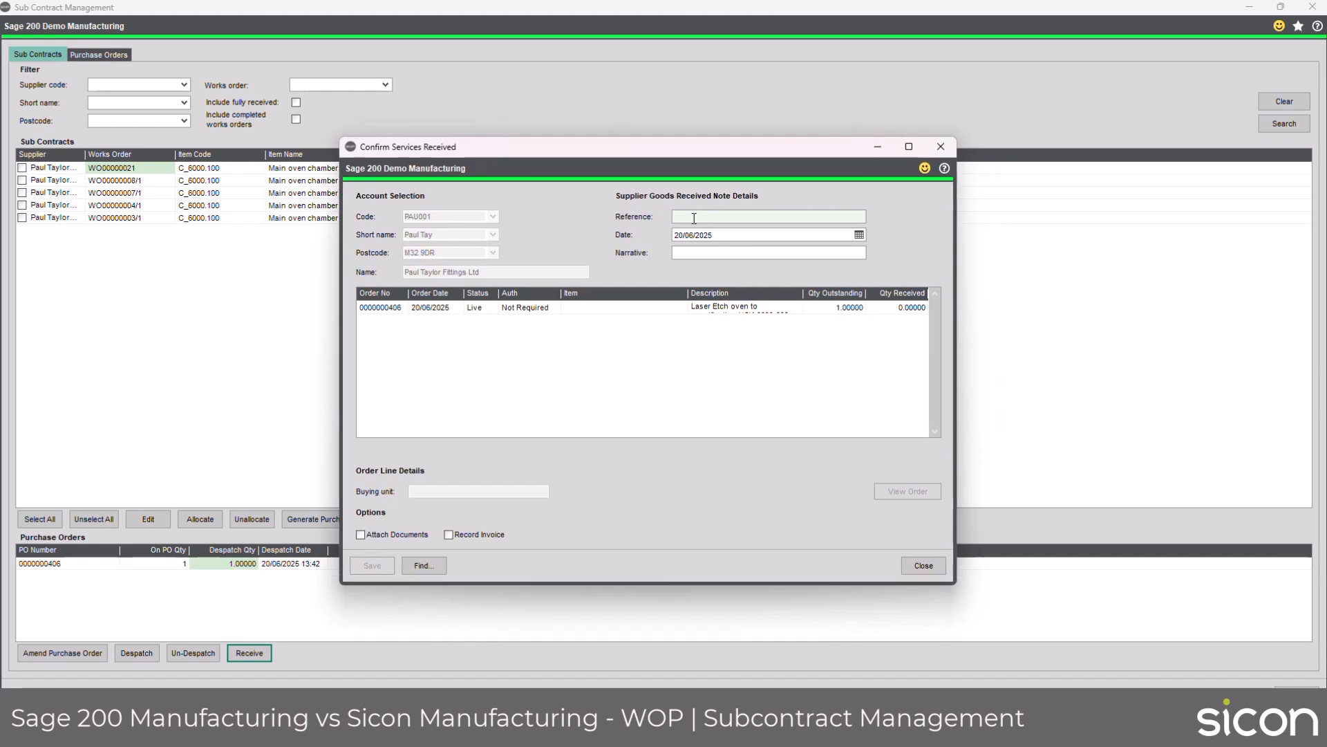
pyautogui.write('123456')
pyautogui.press('Tab')
pyautogui.press('Tab')
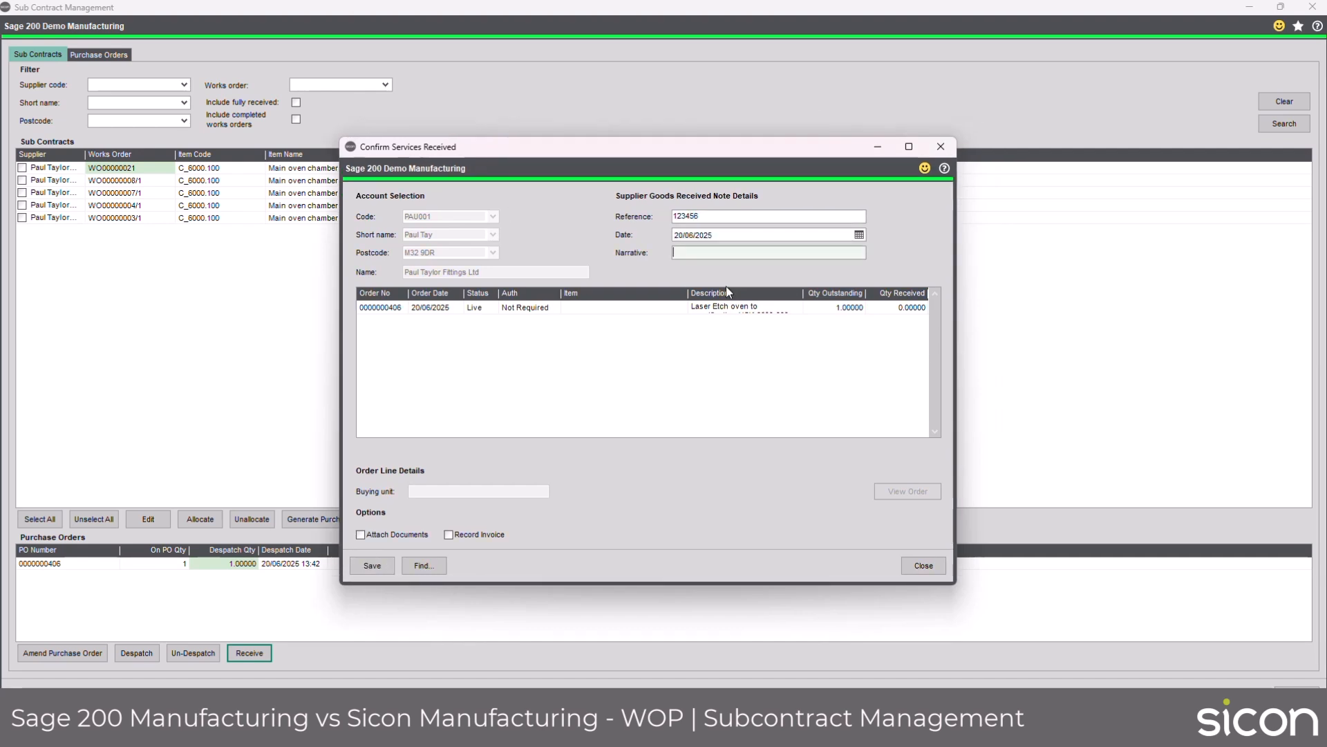
# - Set the laser etch line's received quantity to 1, save the receipt, and refresh the outstanding subcontracts list
pyautogui.click(901, 308)
pyautogui.write('1')
pyautogui.press('Tab')
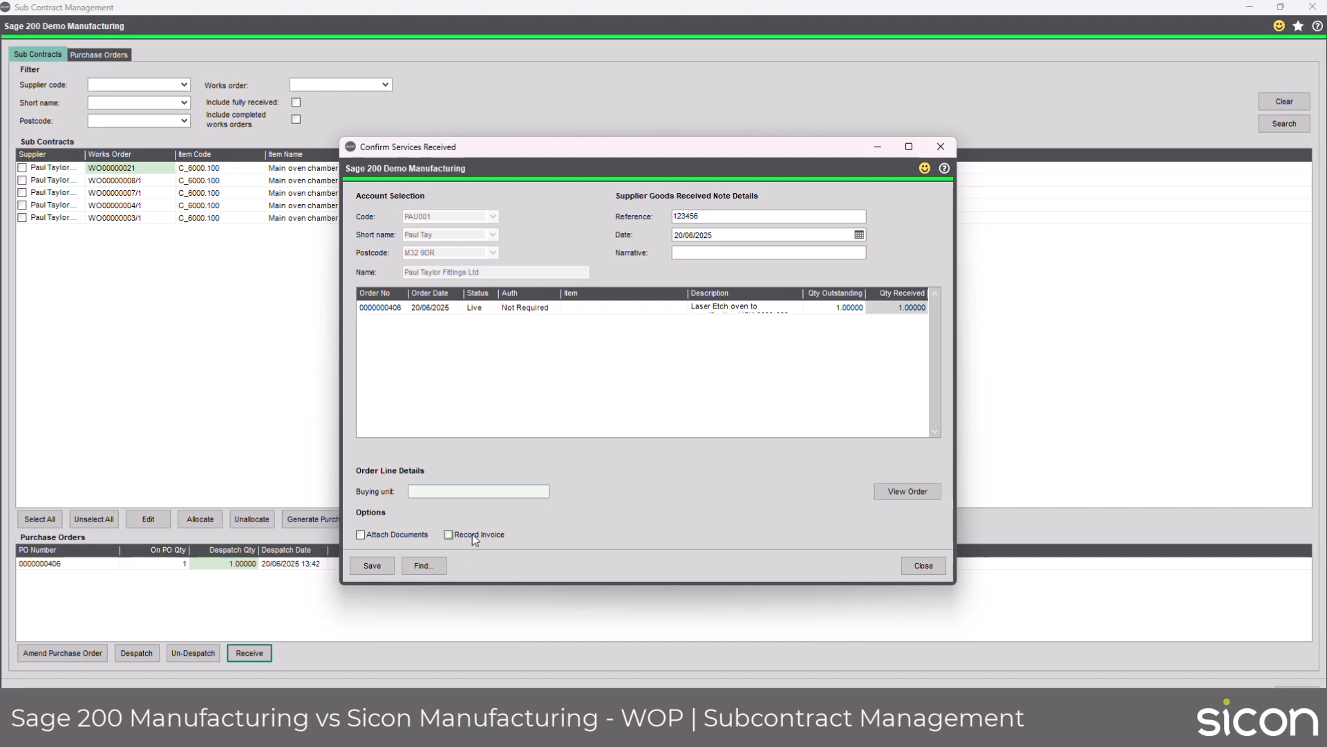
pyautogui.click(373, 567)
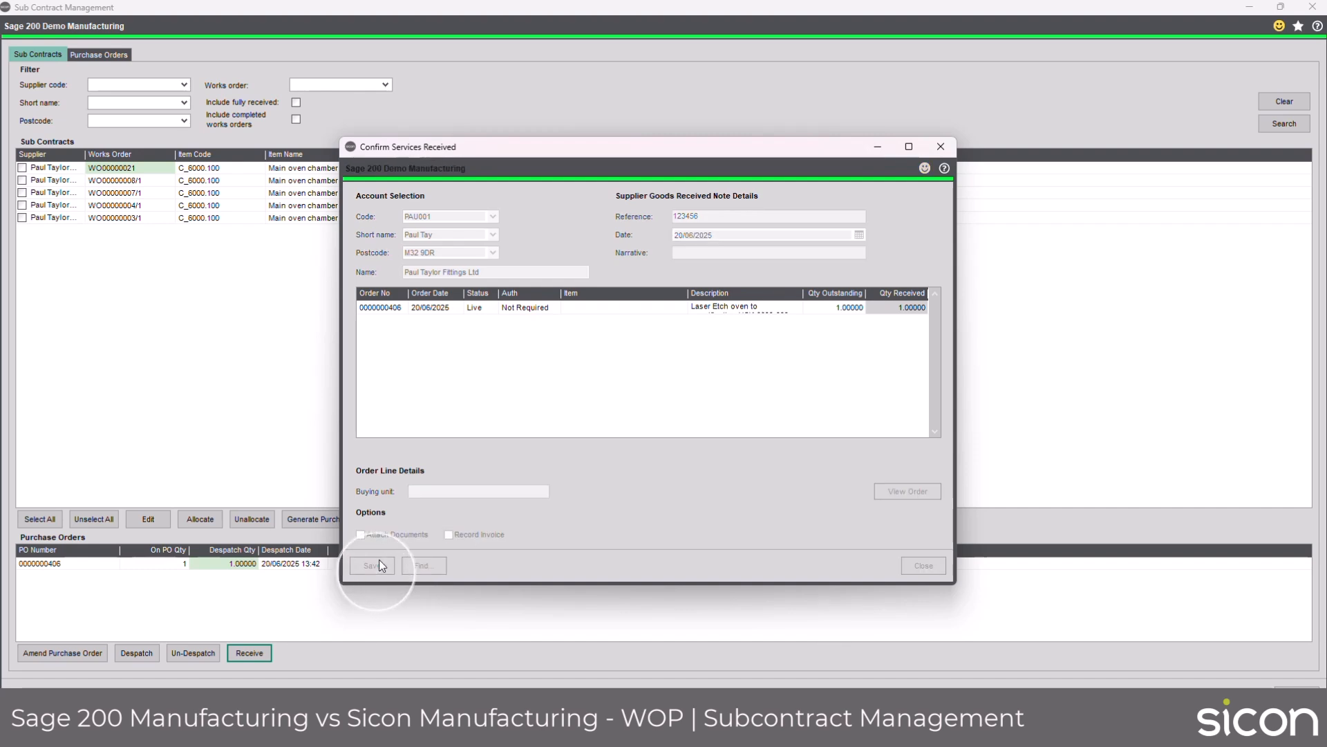
pyautogui.click(1282, 123)
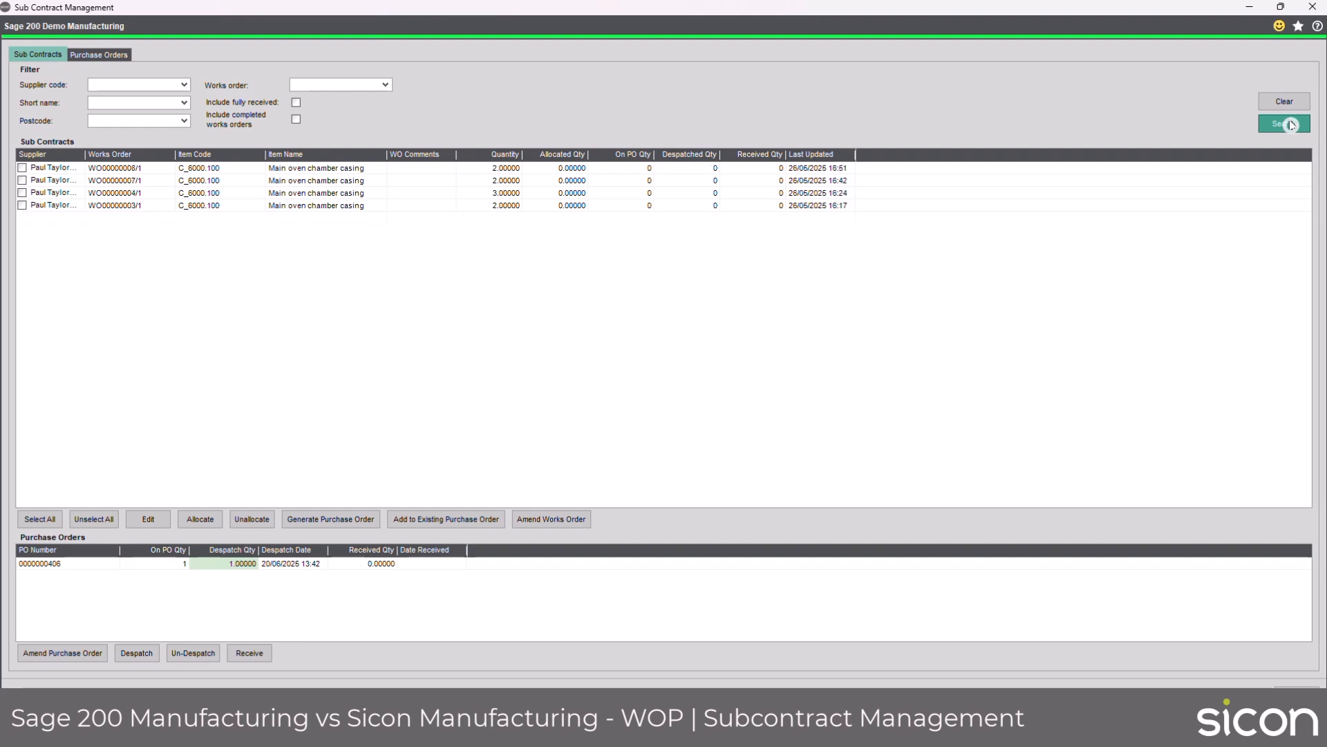